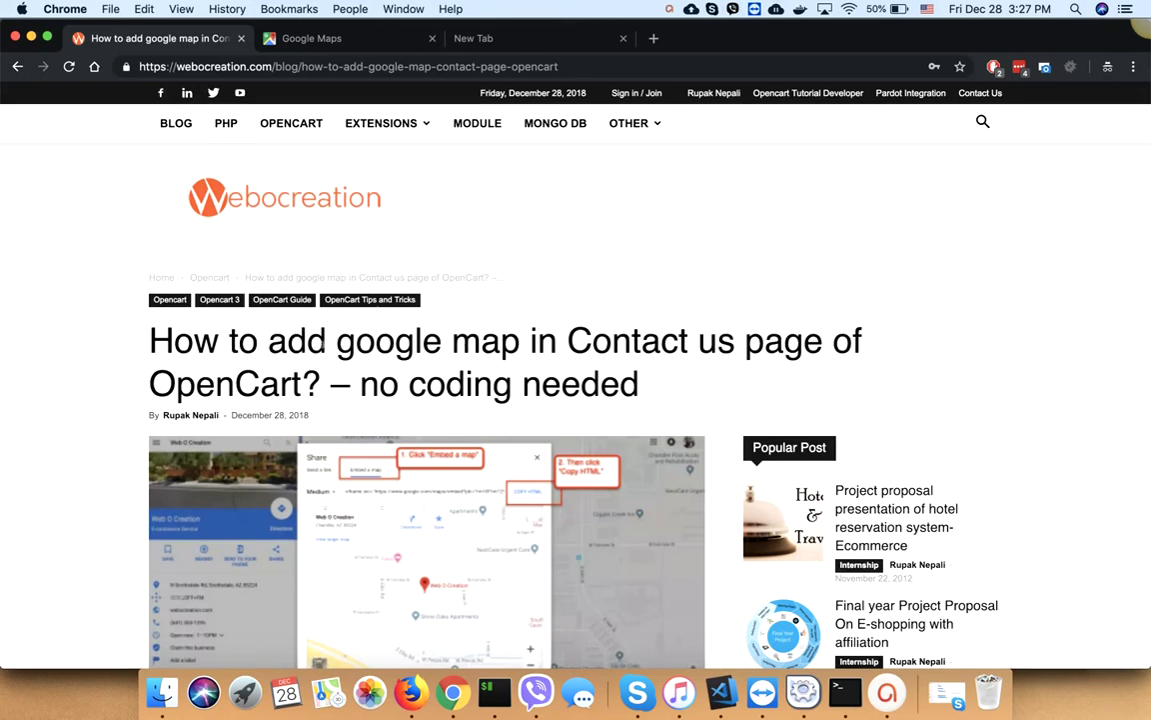
Highlight 'google map' in the Contact Us title, then go to Google Maps
drag(328, 343, 745, 343)
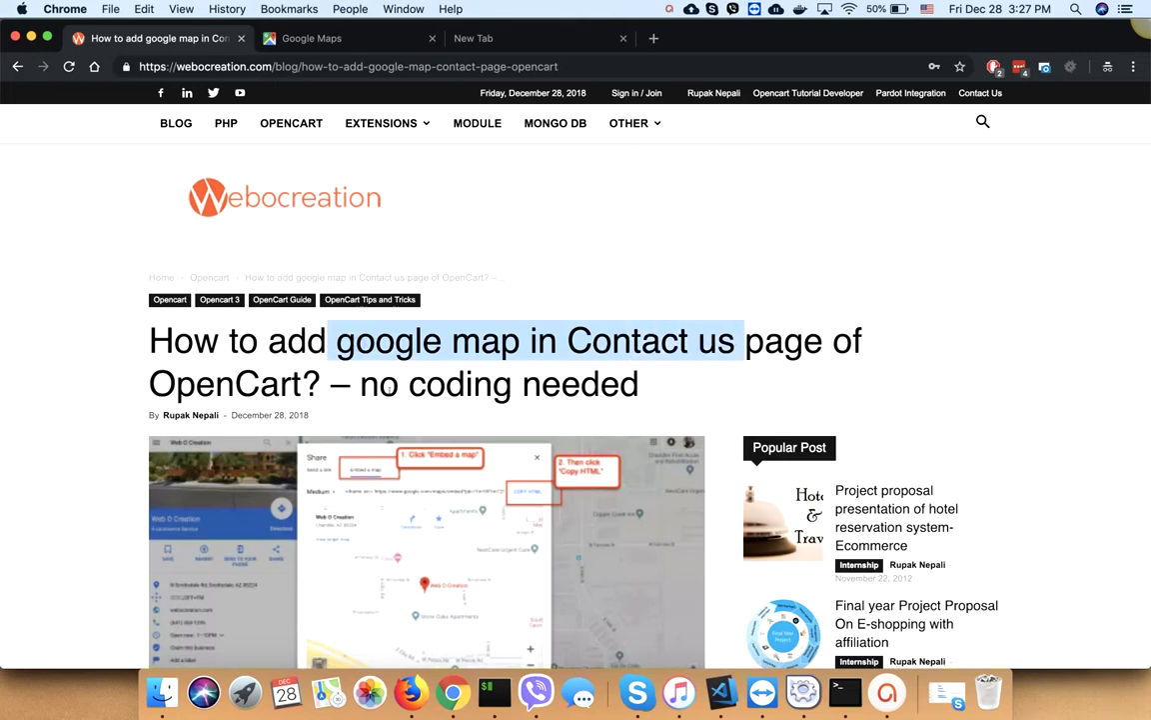
click(745, 343)
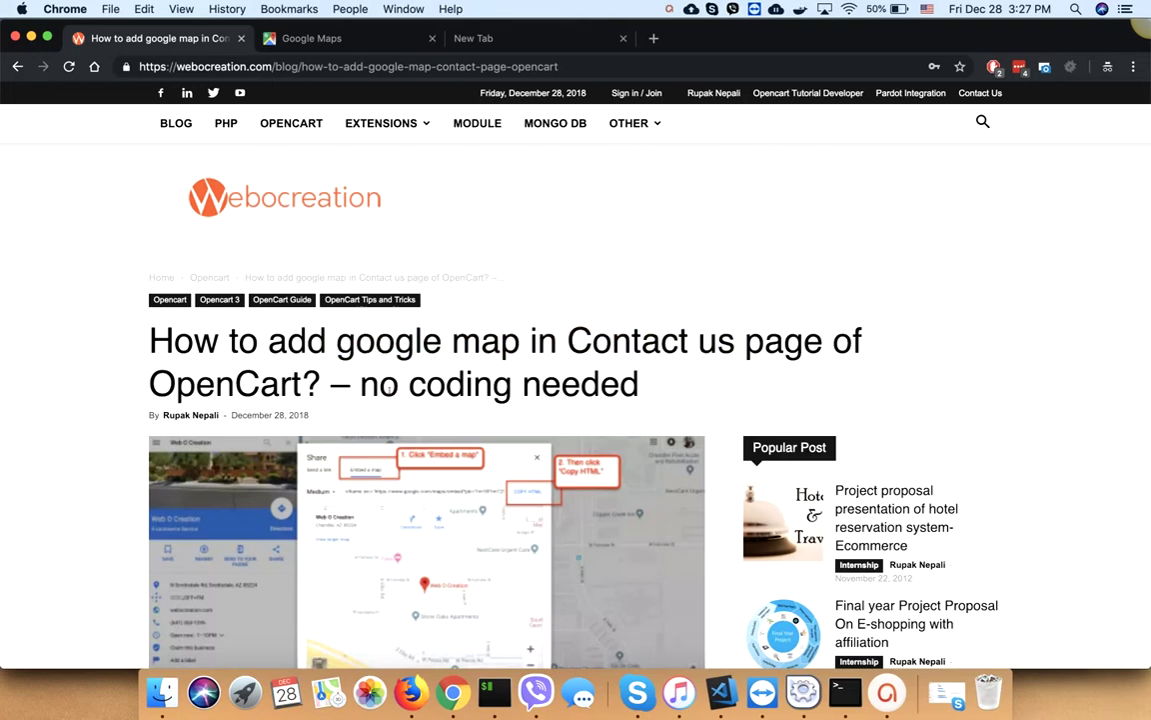
click(306, 40)
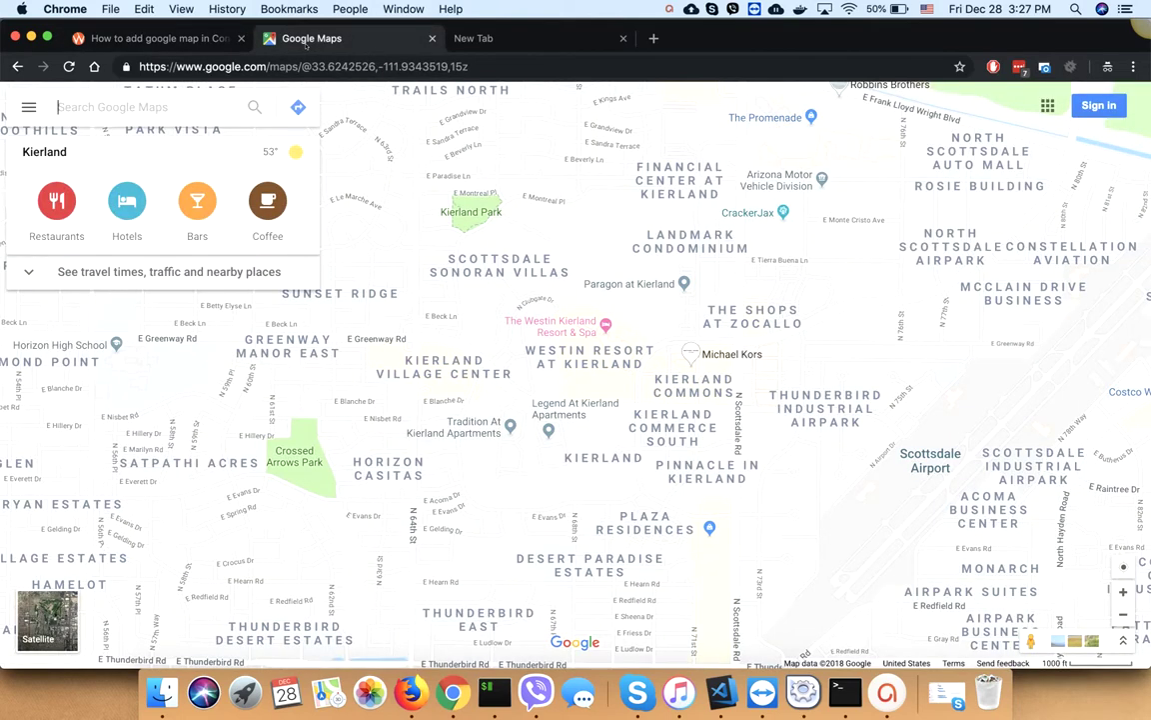
drag(268, 66, 284, 66)
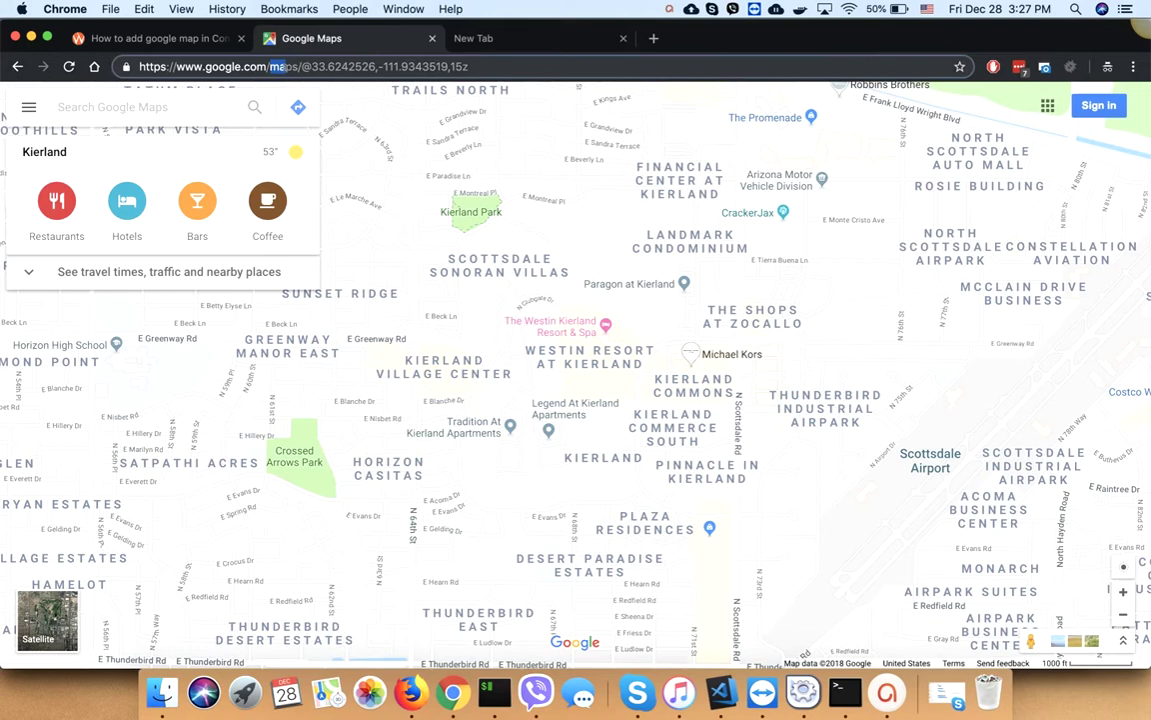
click(285, 65)
Search 'web o' in Google Maps and open the Web O Creation listing in Chandler
click(185, 106)
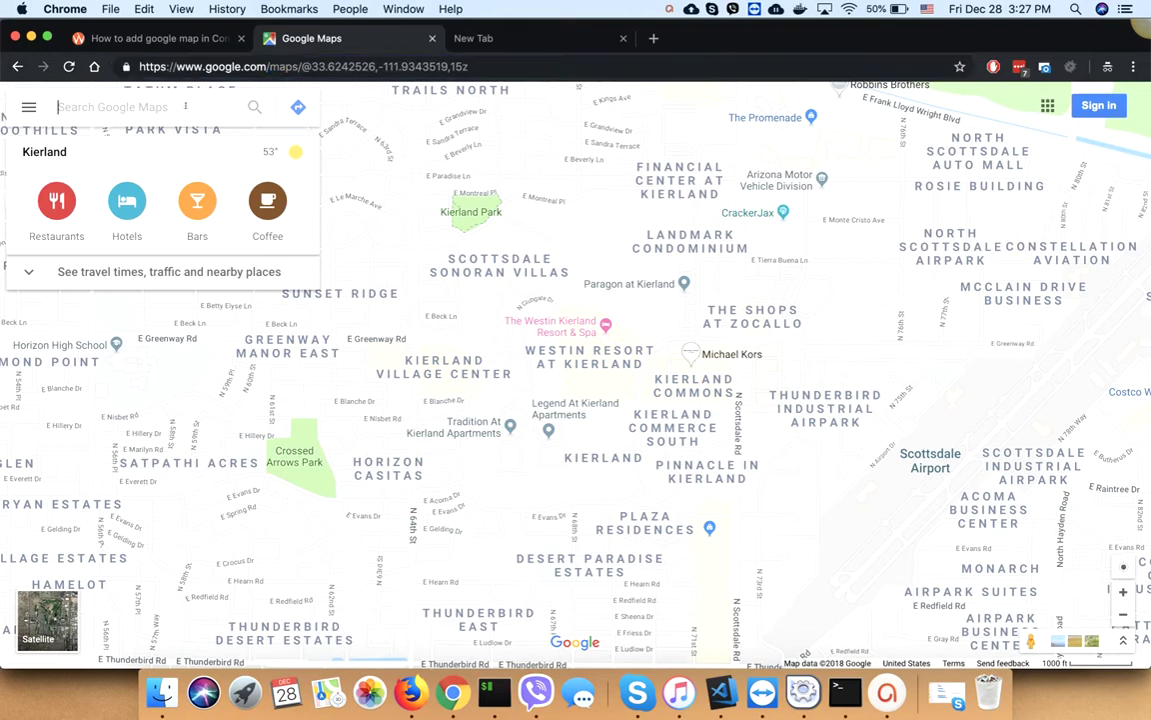
text(we)
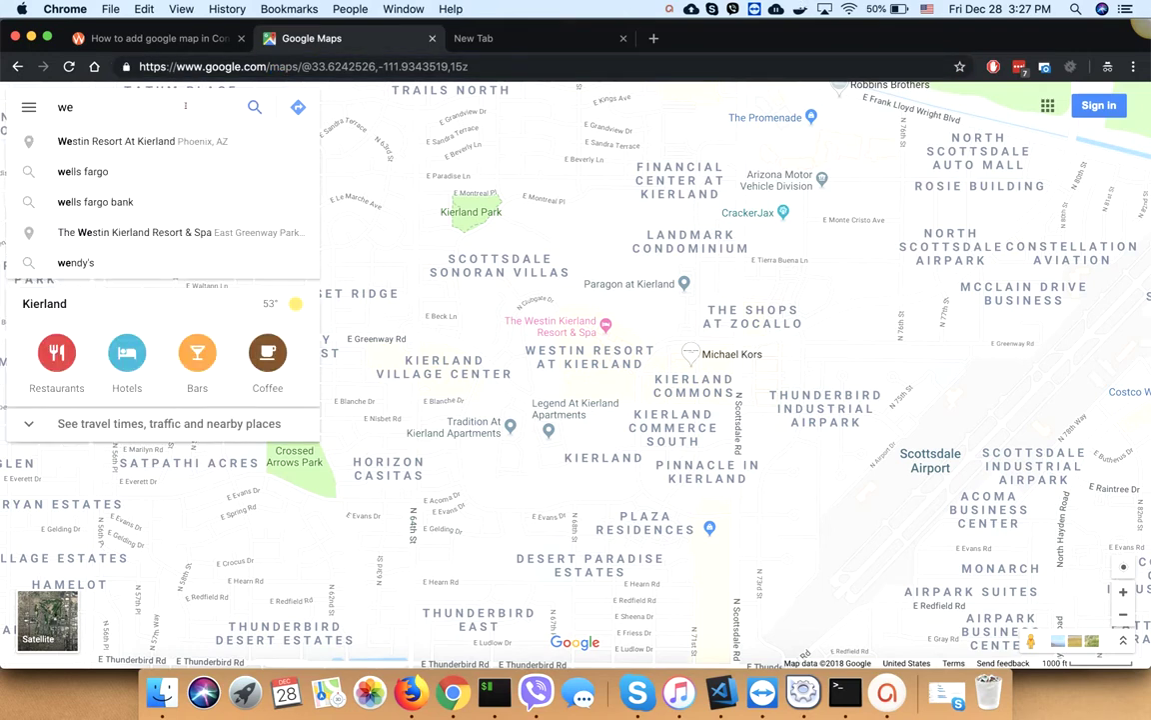
text(b o)
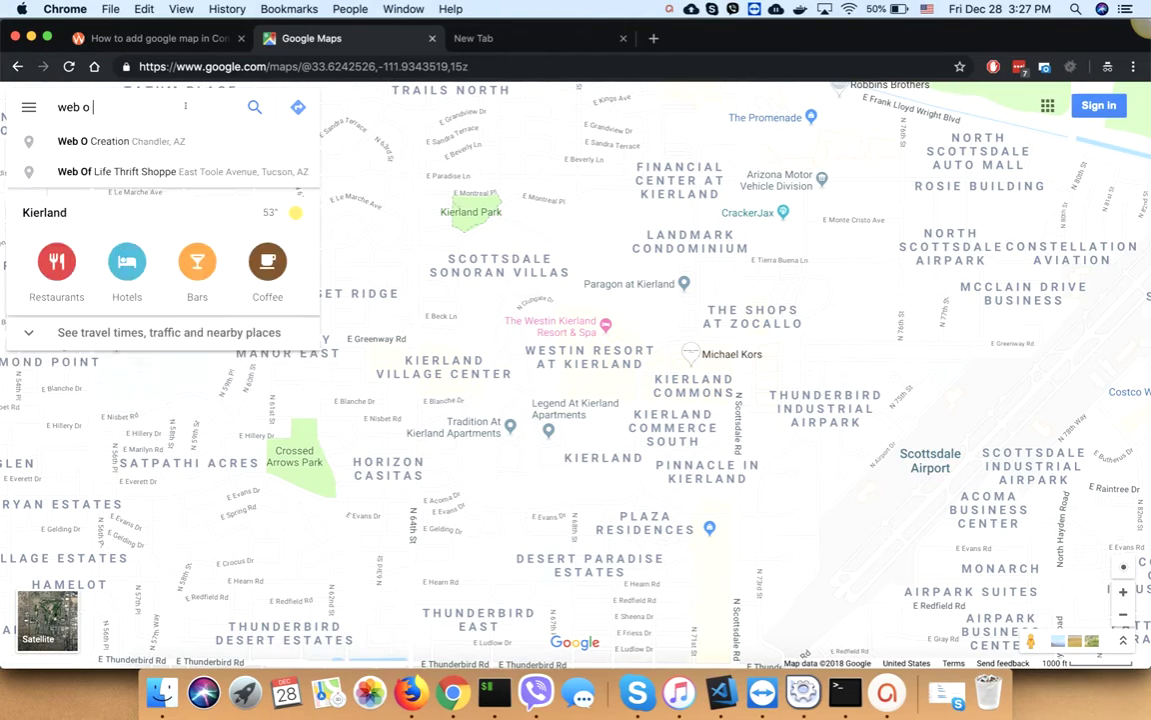
click(129, 145)
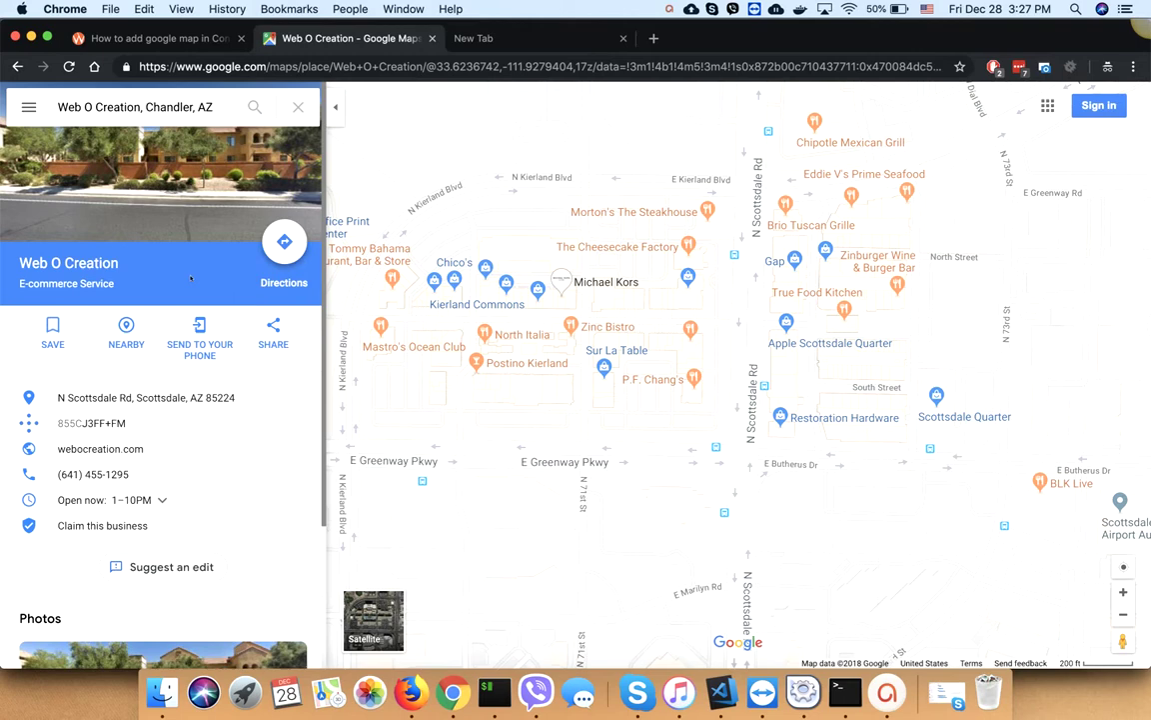
Copy the Web O Creation map's iframe HTML from Share > Embed a map
click(274, 334)
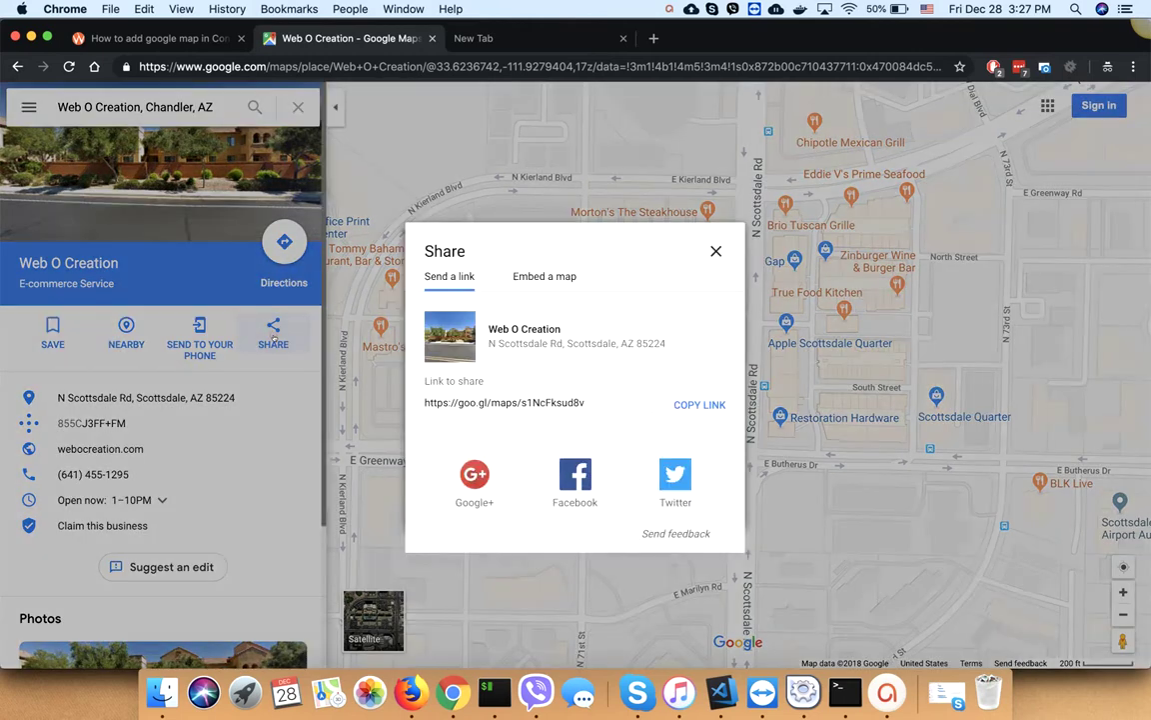
click(535, 281)
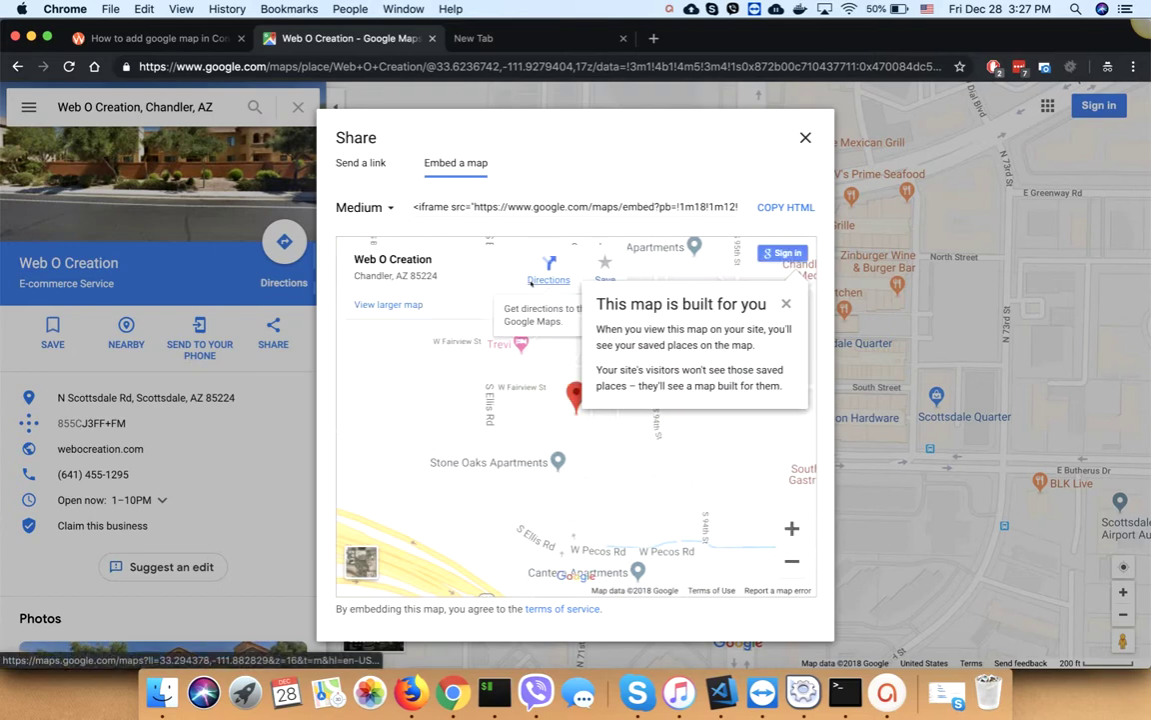
click(786, 208)
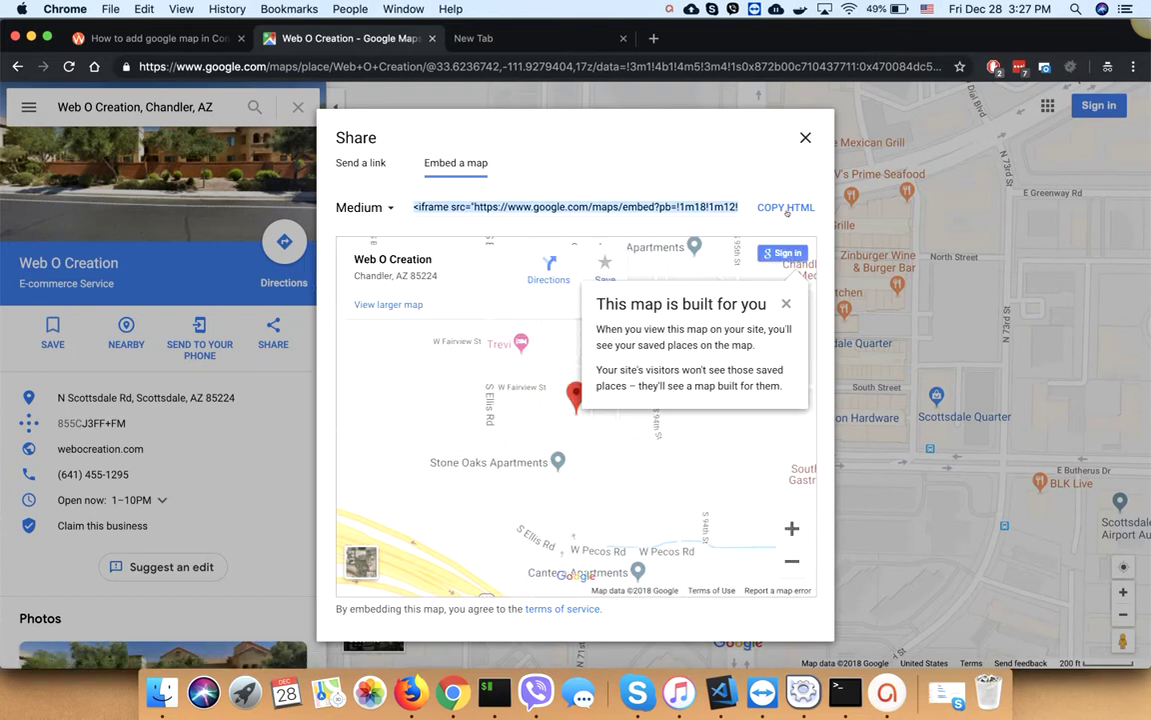
Load webocreation.com/nepalbuddha/admin in a new tab and log in to the store admin
click(535, 42)
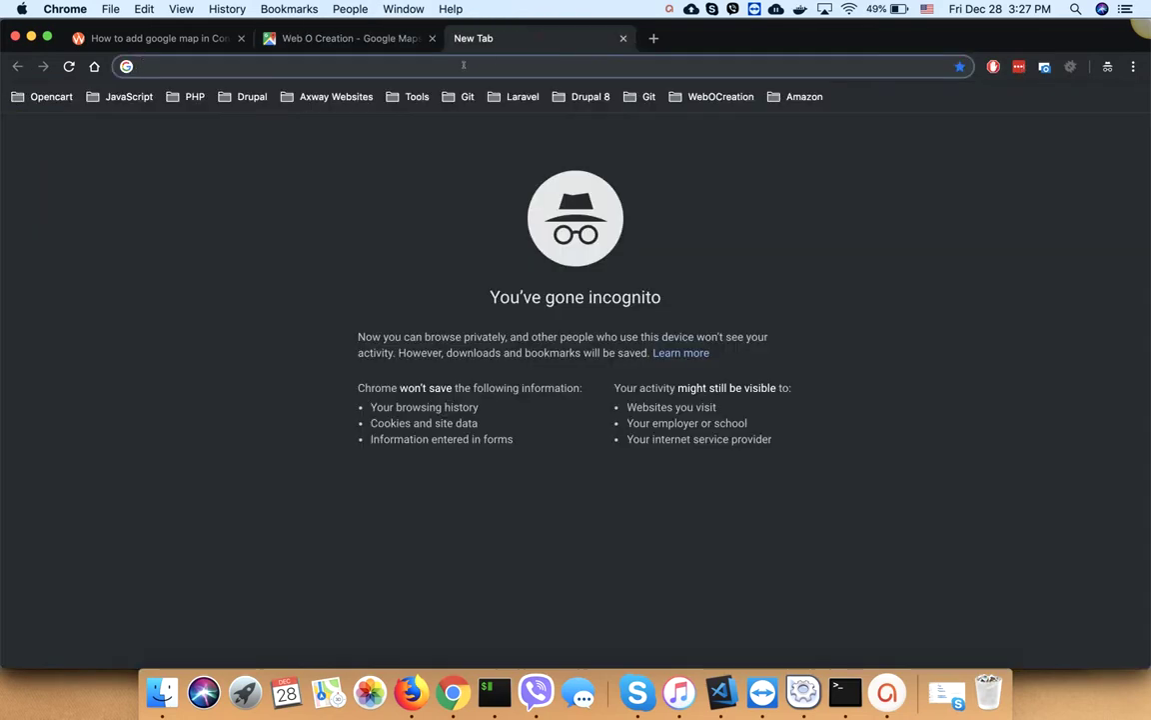
text(ne)
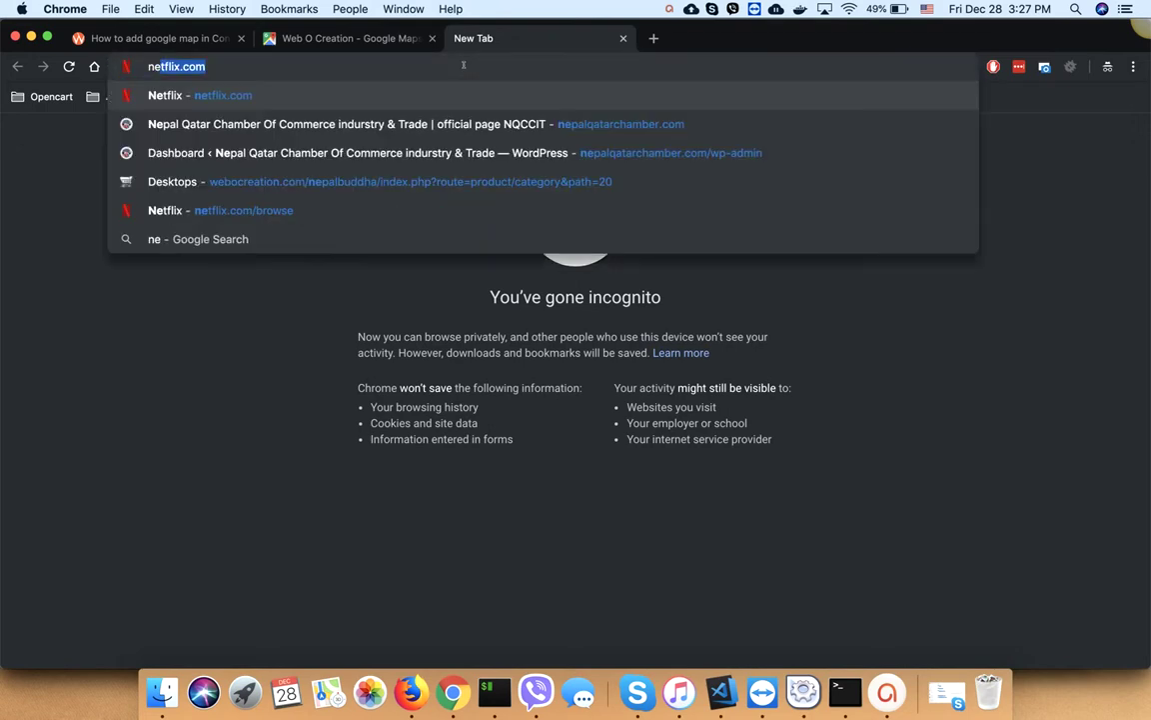
key(BackSpace)
key(BackSpace)
key(BackSpace)
text(webocreation)
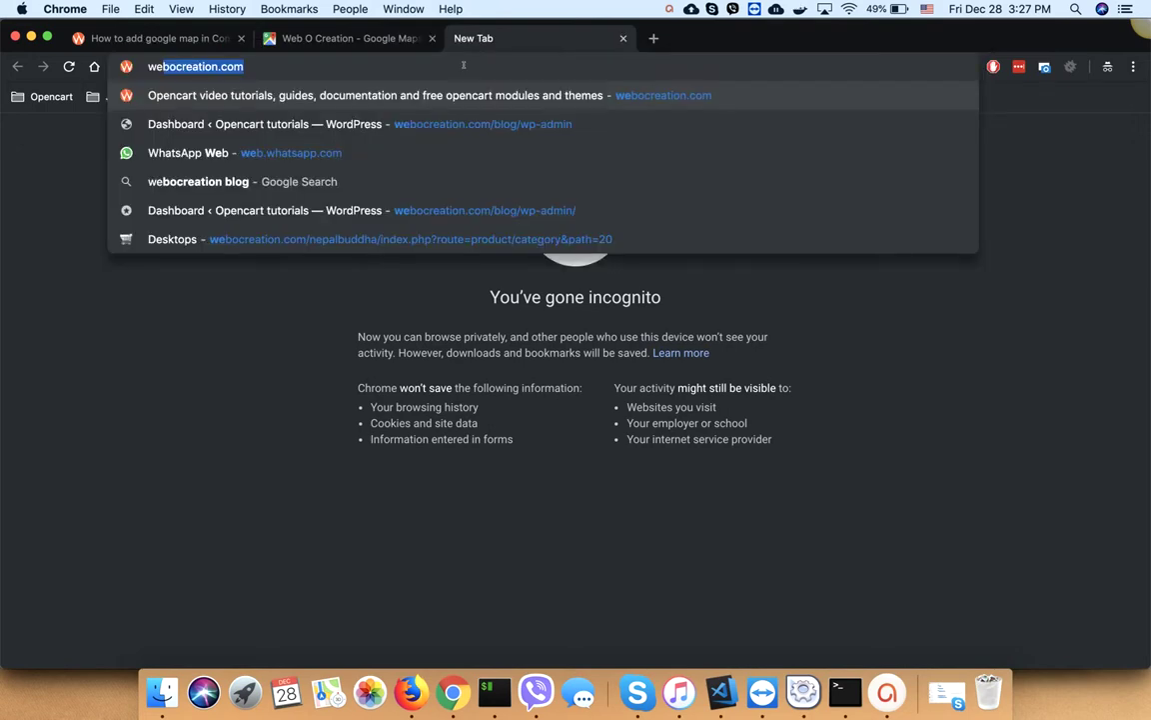
key(Right)
text(/nepalbuddha)
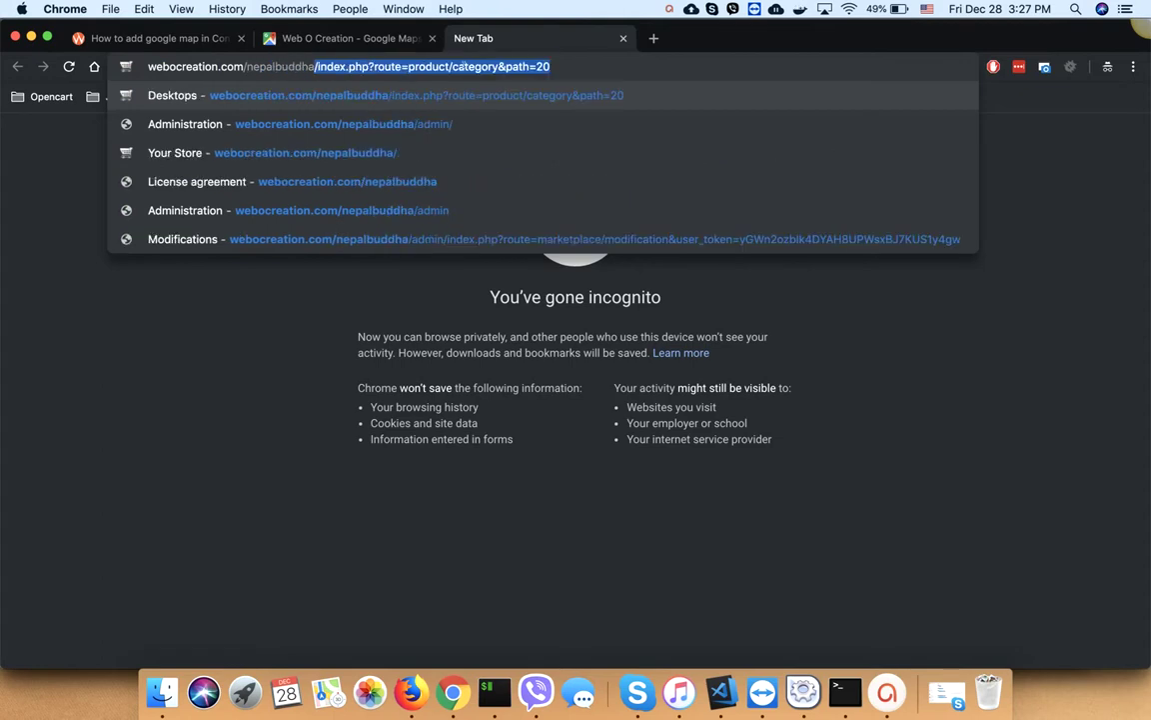
text(/admin)
key(Return)
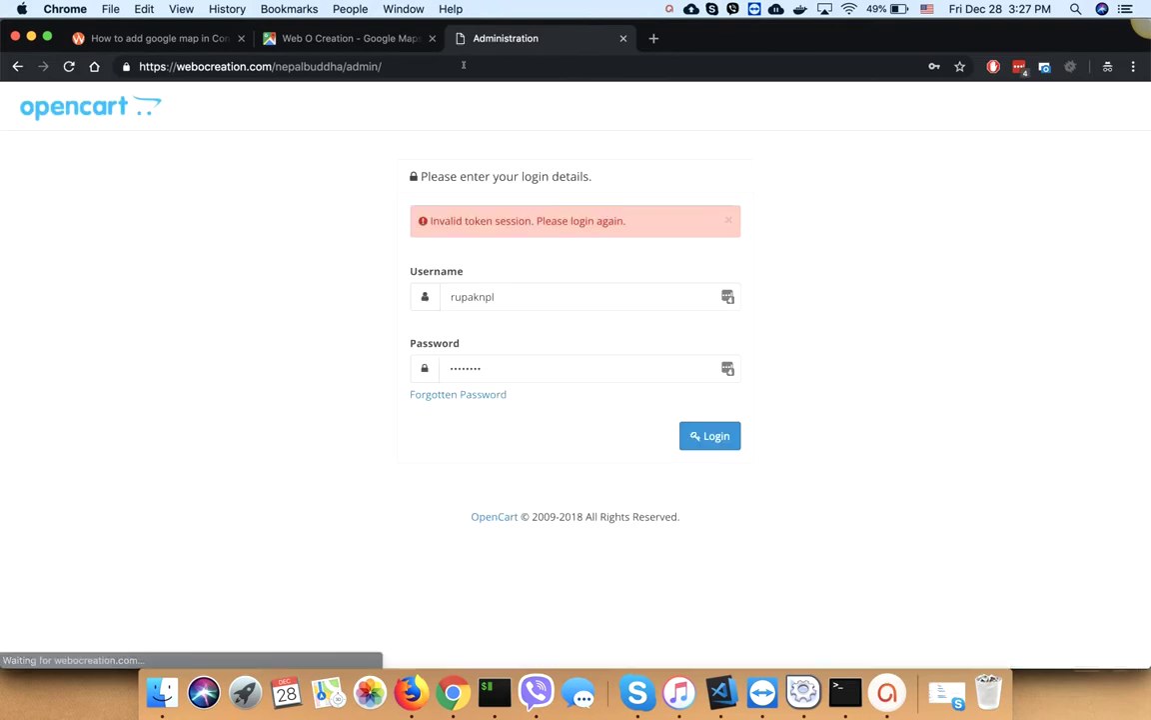
click(711, 436)
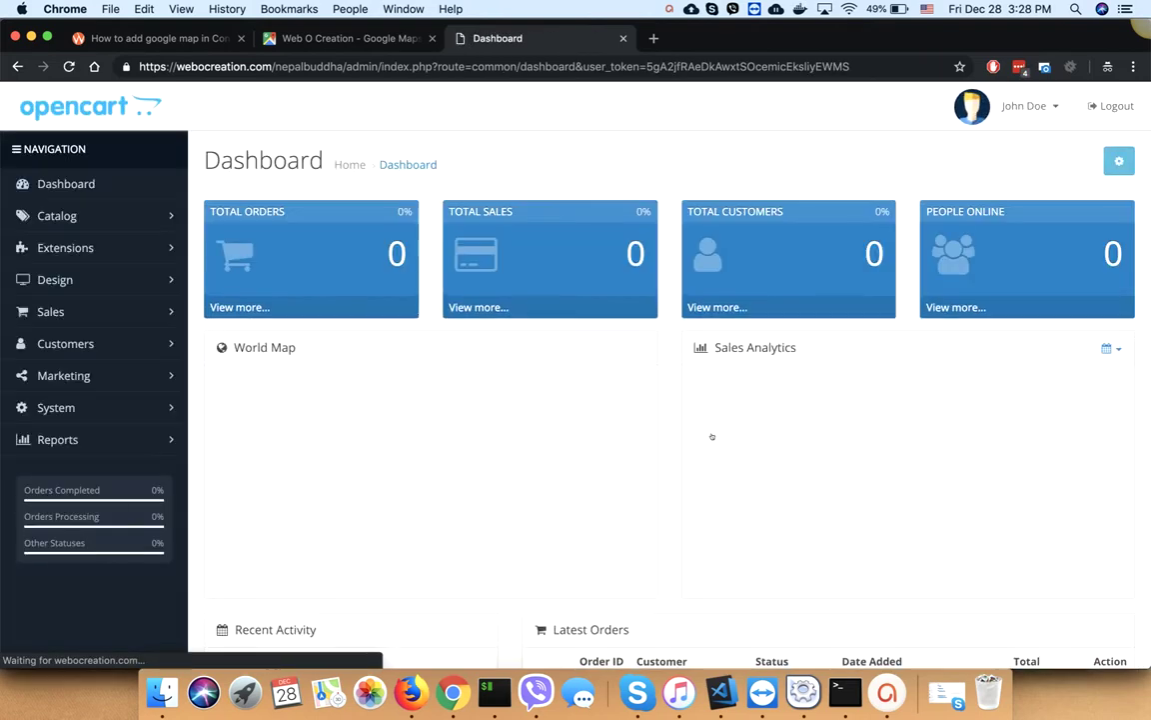
Filter Extensions to Modules, locate HTML Content and start a new HTML Content module
click(68, 247)
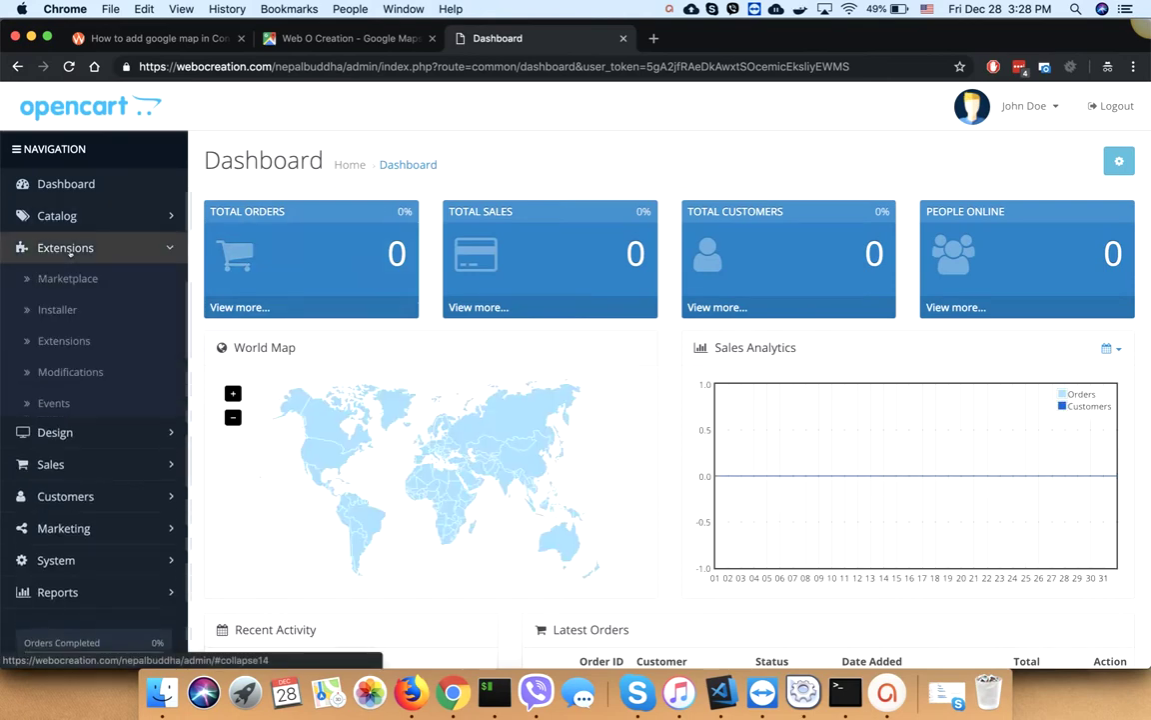
click(56, 344)
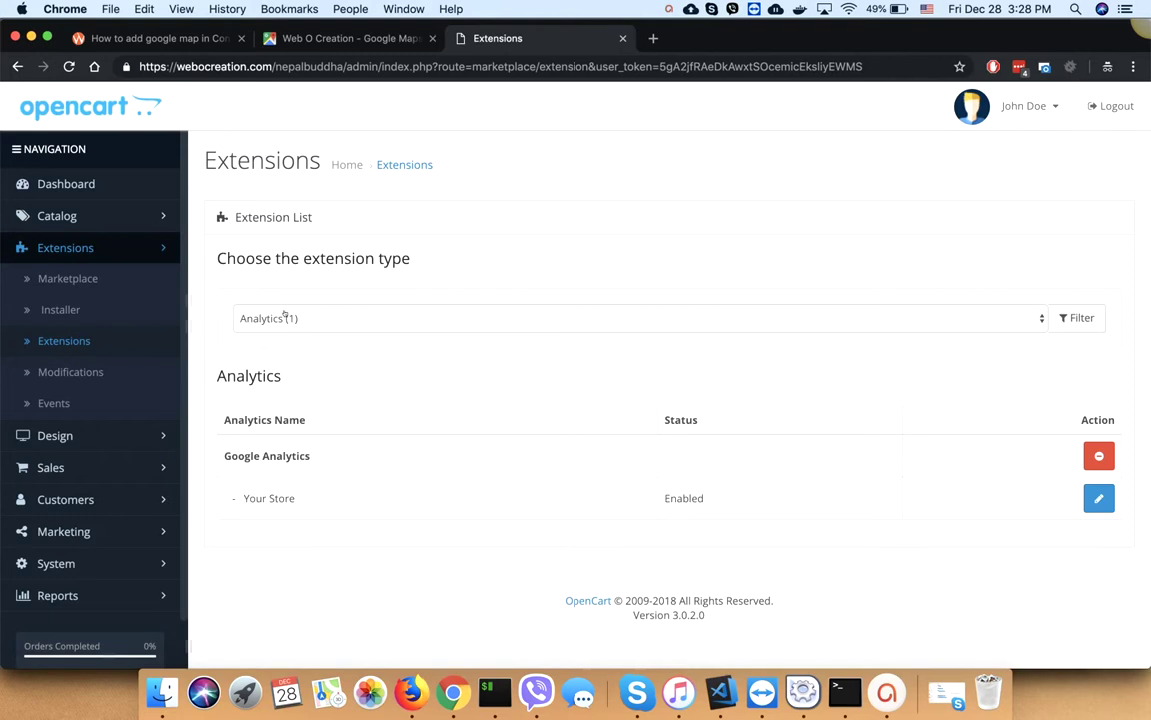
click(305, 318)
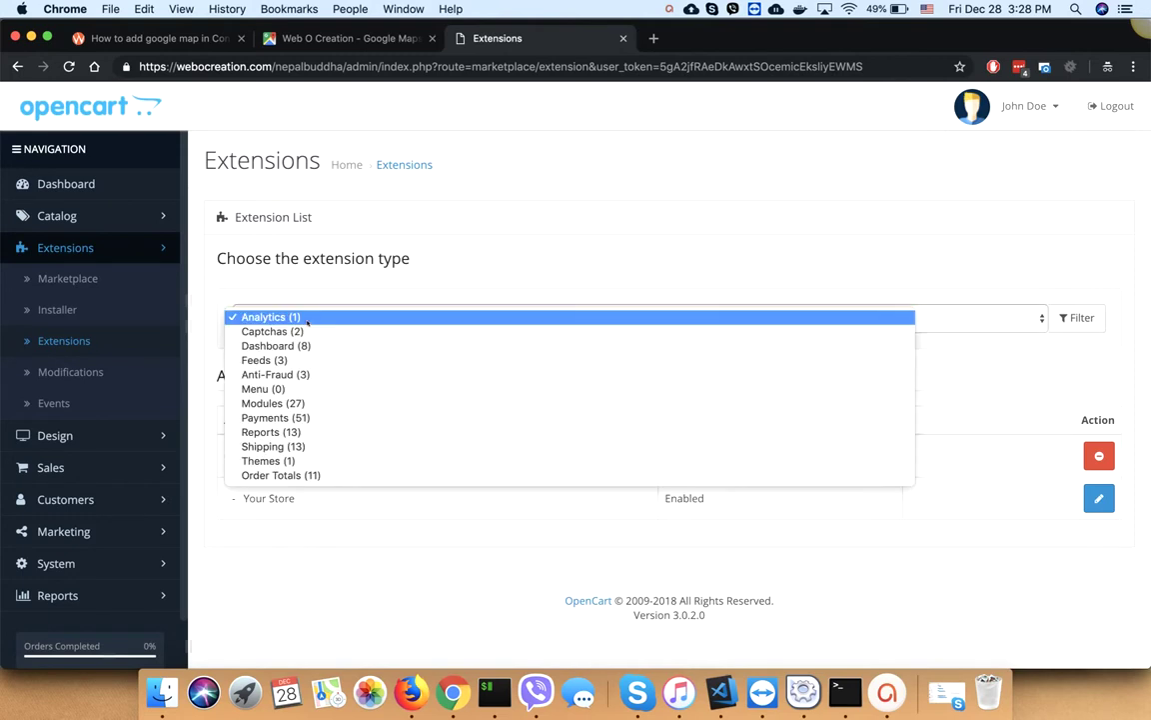
click(270, 402)
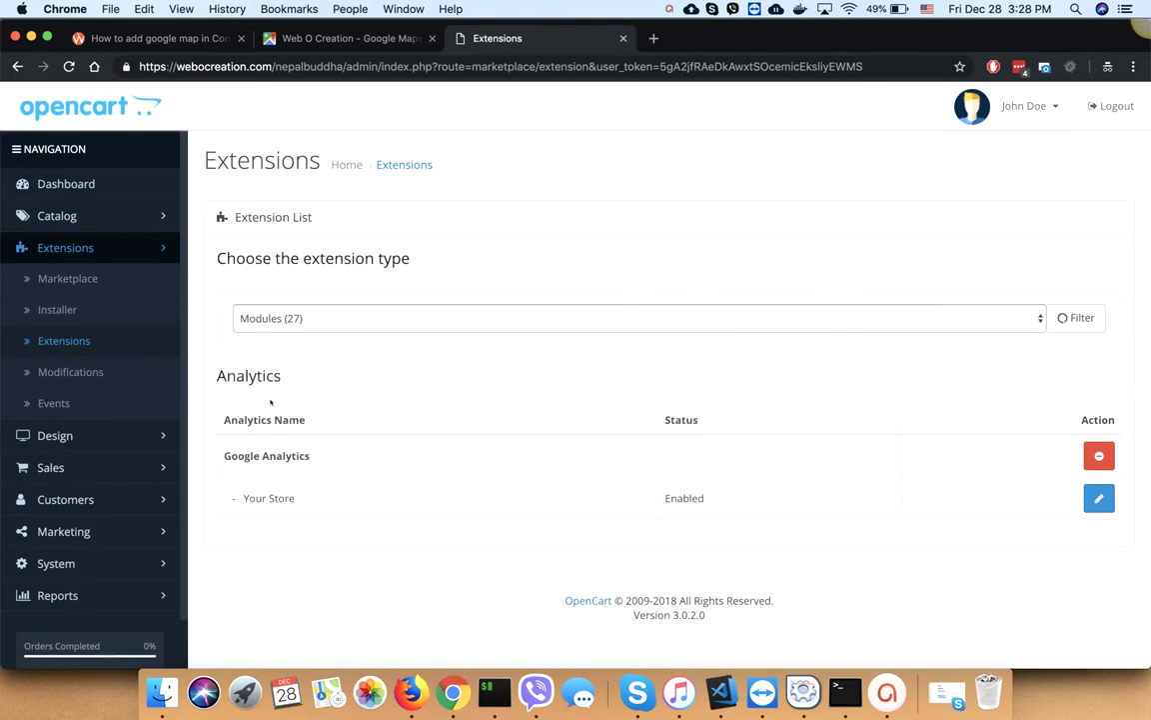
scroll(270, 402, down, 8)
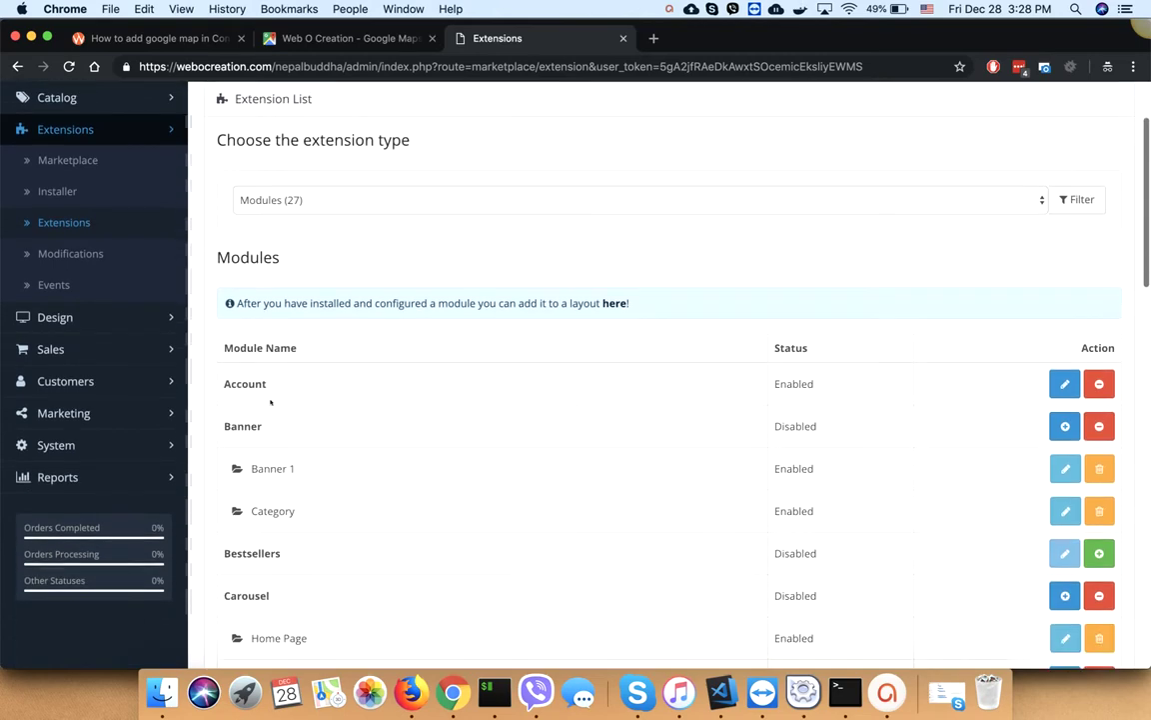
scroll(270, 402, down, 6)
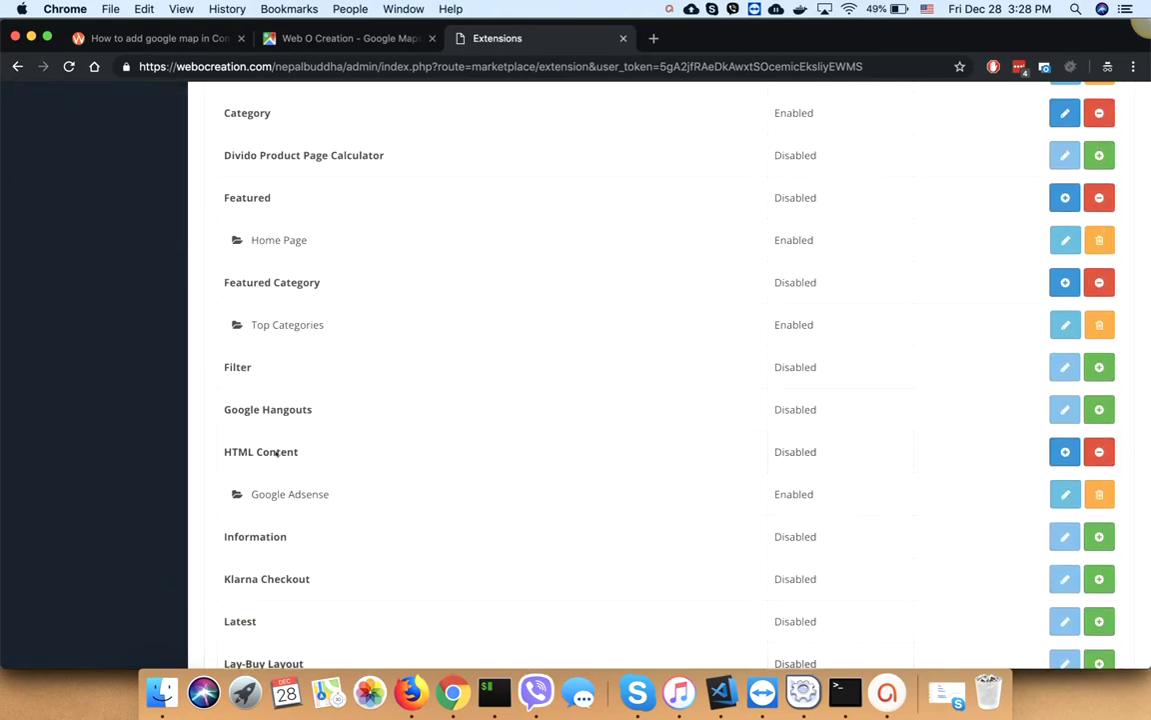
double_click(277, 452)
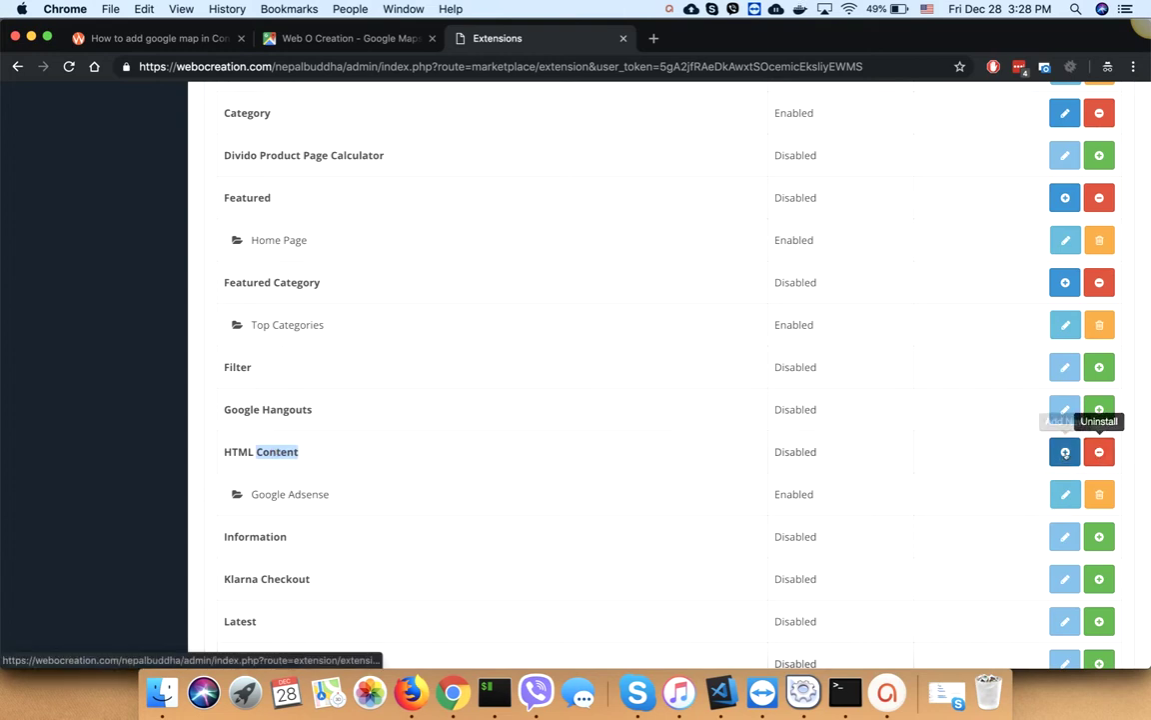
click(1065, 452)
Enter 'Google Maps' as the Module Name of the new HTML Content module
click(1065, 452)
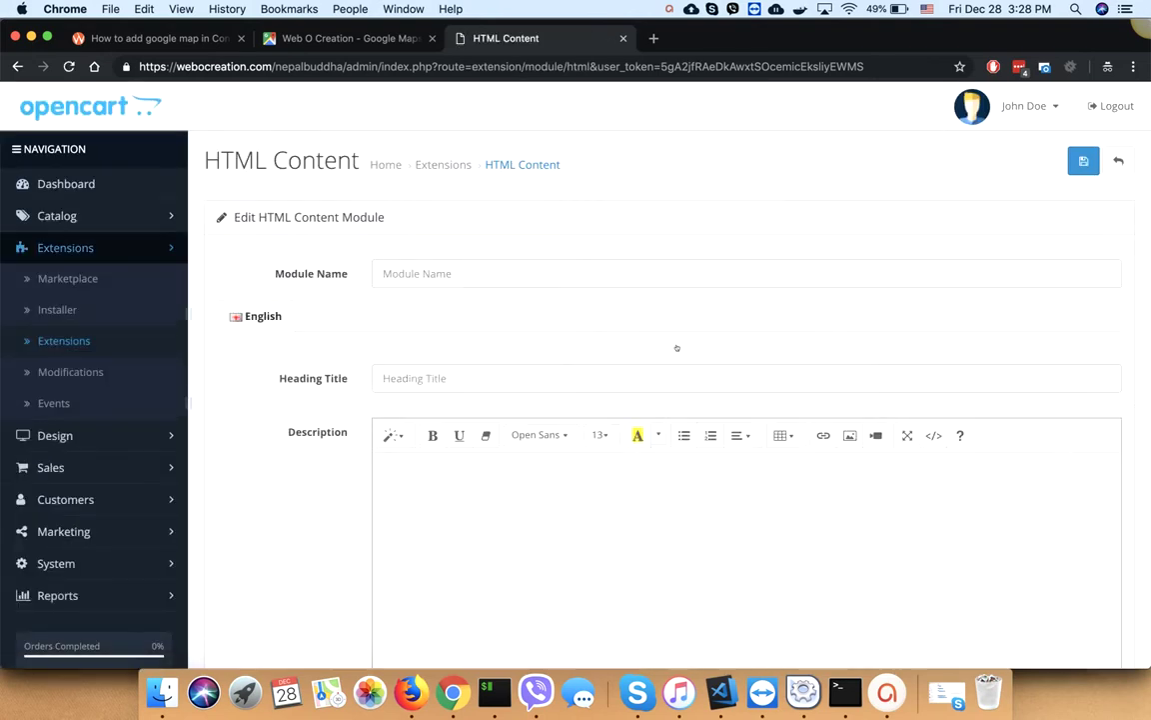
click(435, 279)
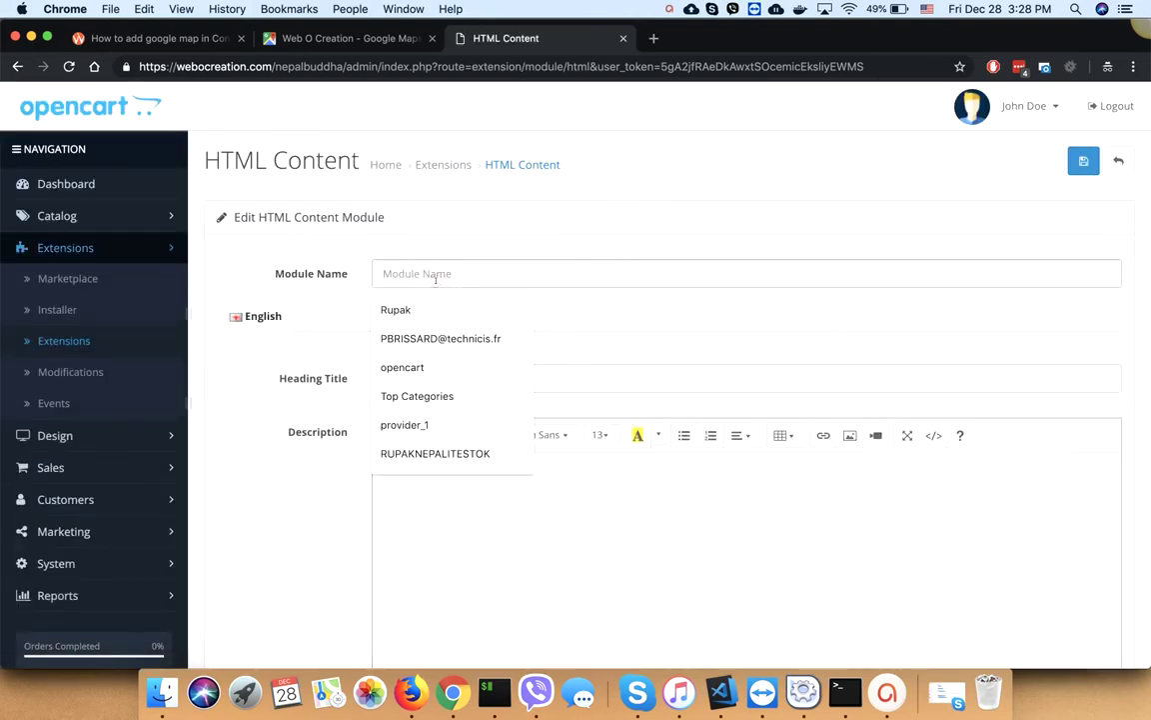
text(Go)
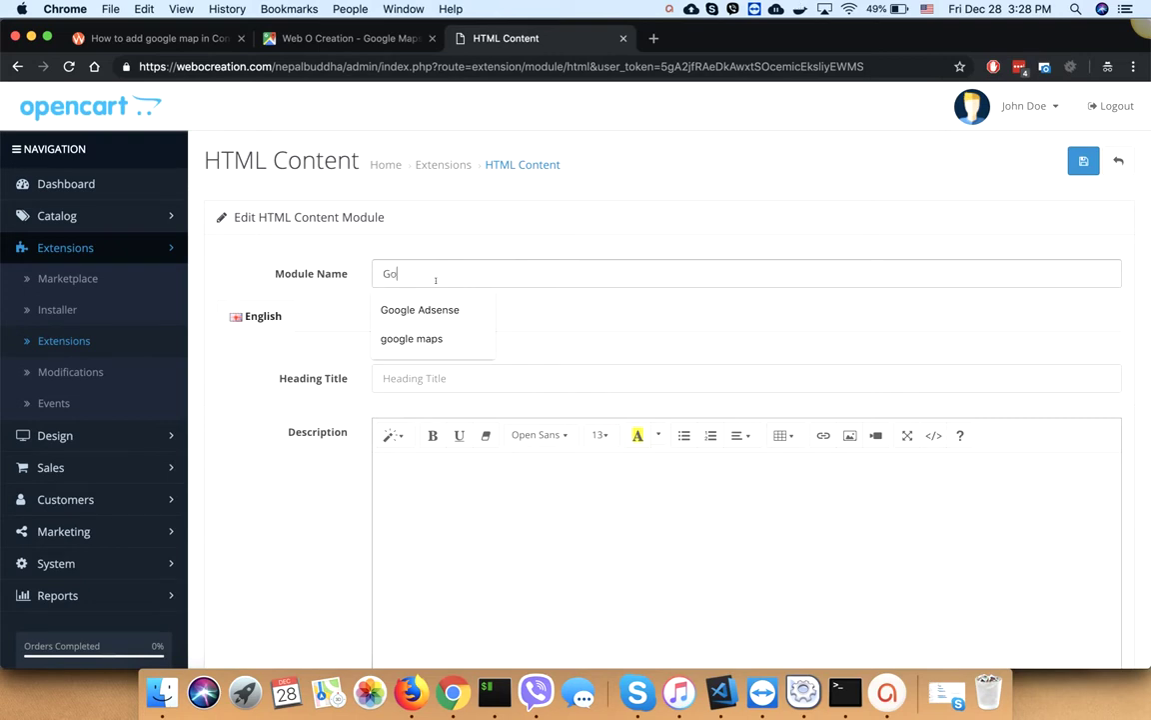
text(ogle Maps)
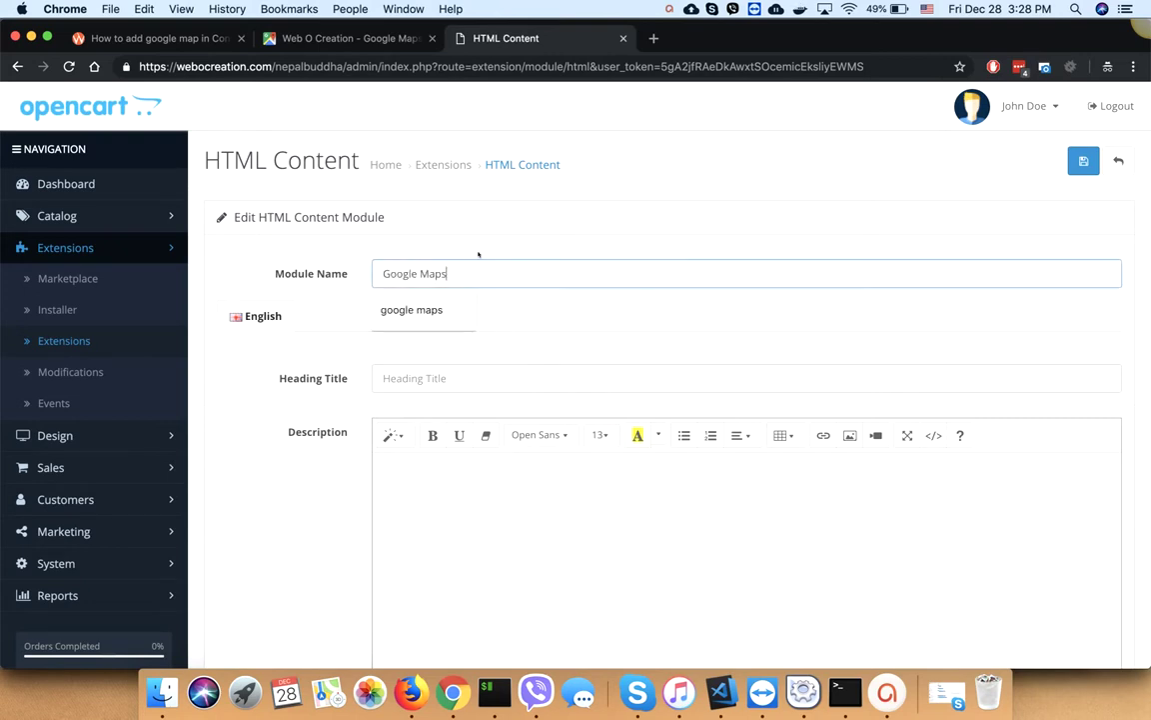
click(478, 254)
click(417, 379)
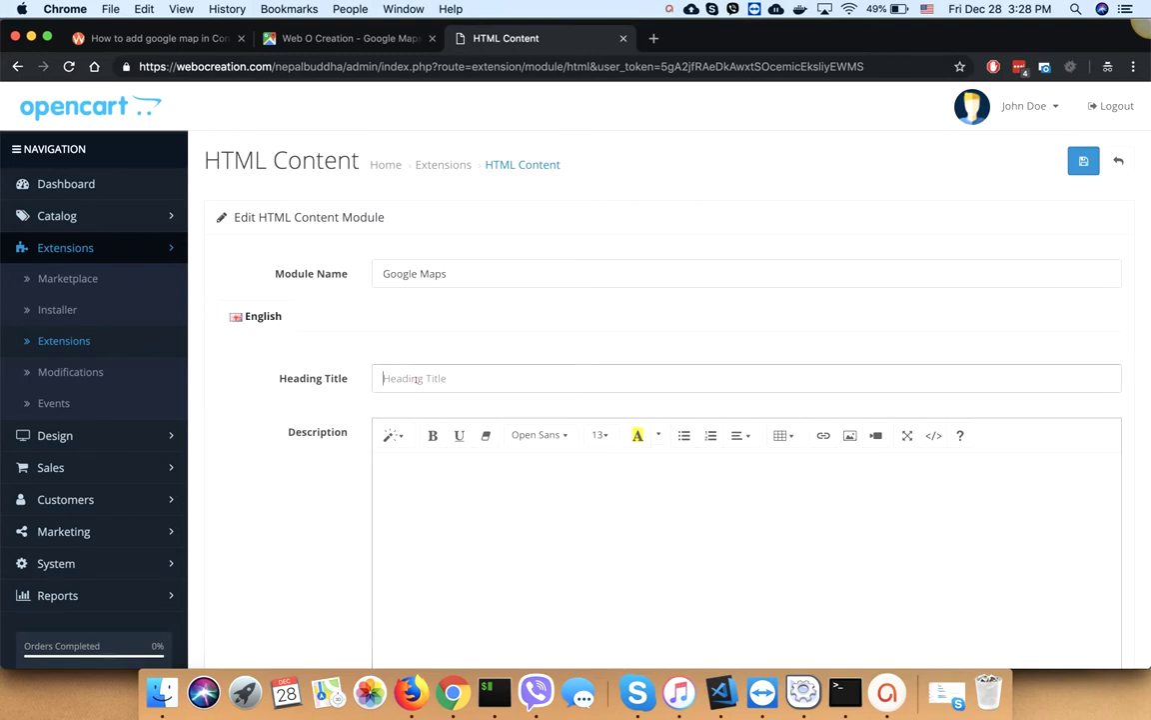
scroll(417, 380, down, 3)
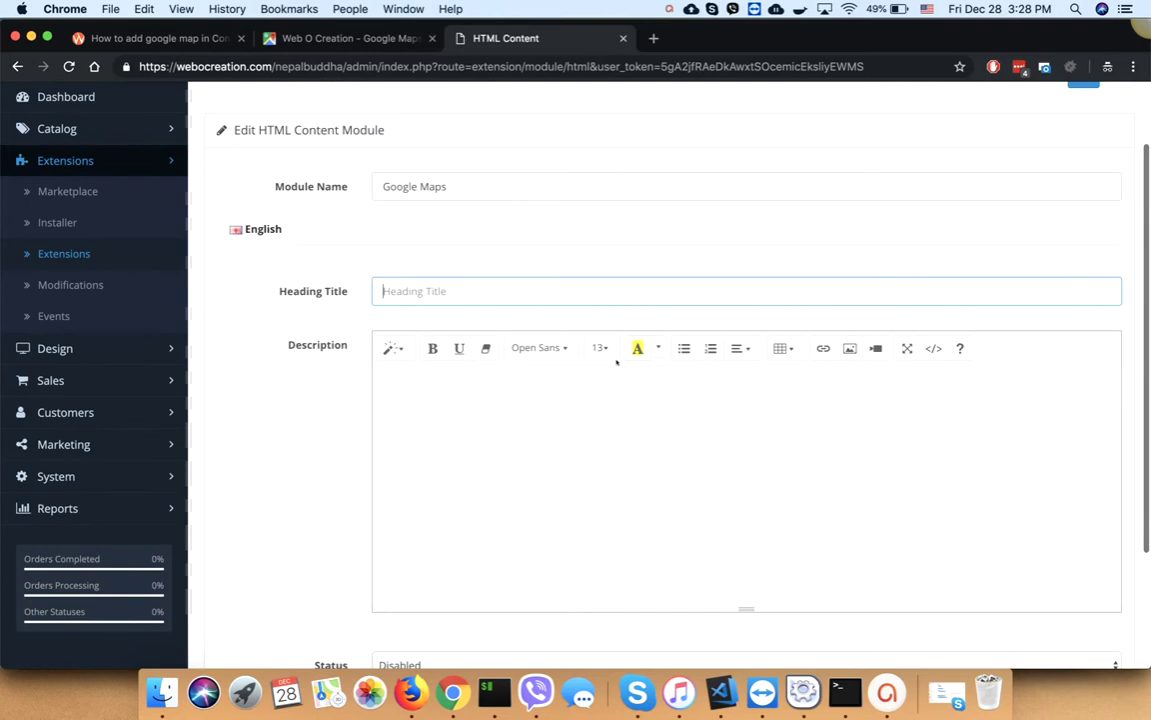
Paste the map iframe into the Description in Code View, changing its width to 100%
click(934, 348)
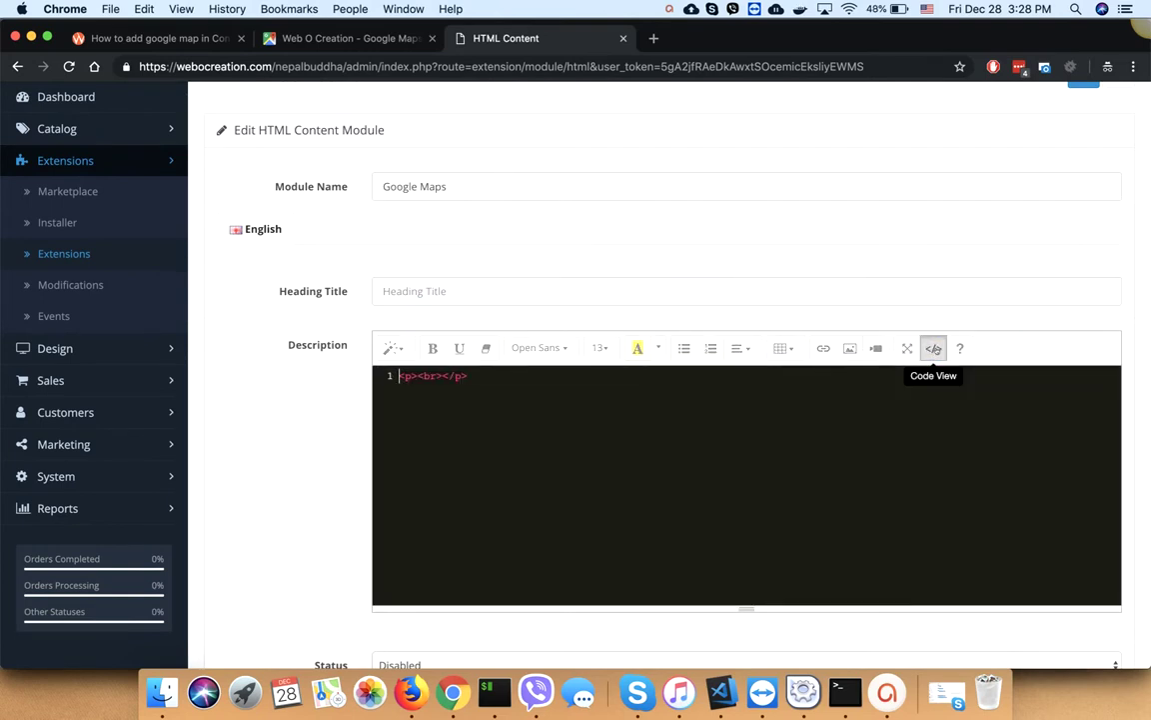
drag(554, 383, 328, 370)
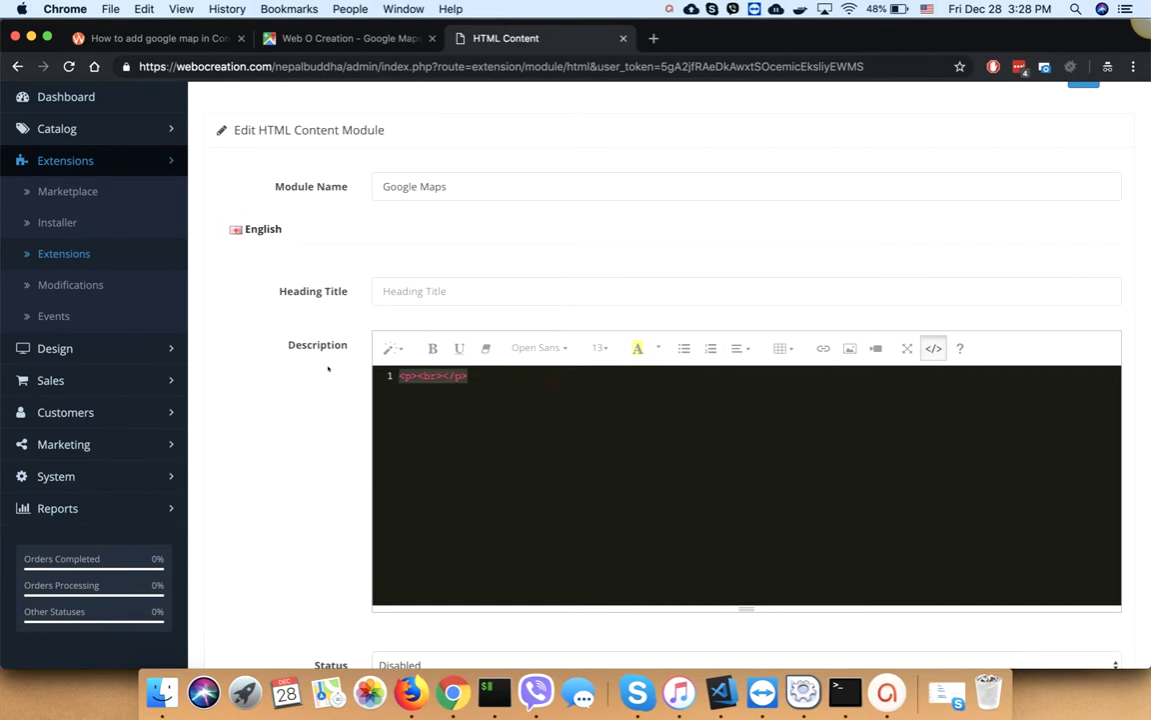
key(super+v)
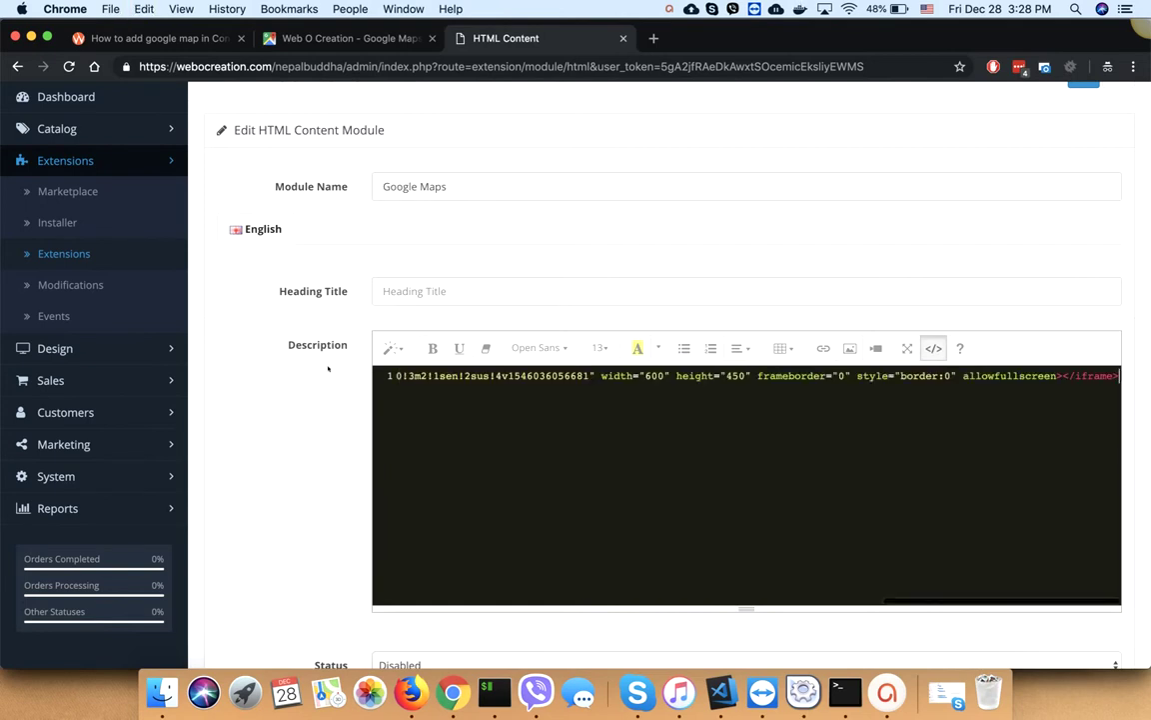
scroll(659, 395, right, 5)
scroll(660, 395, right, 3)
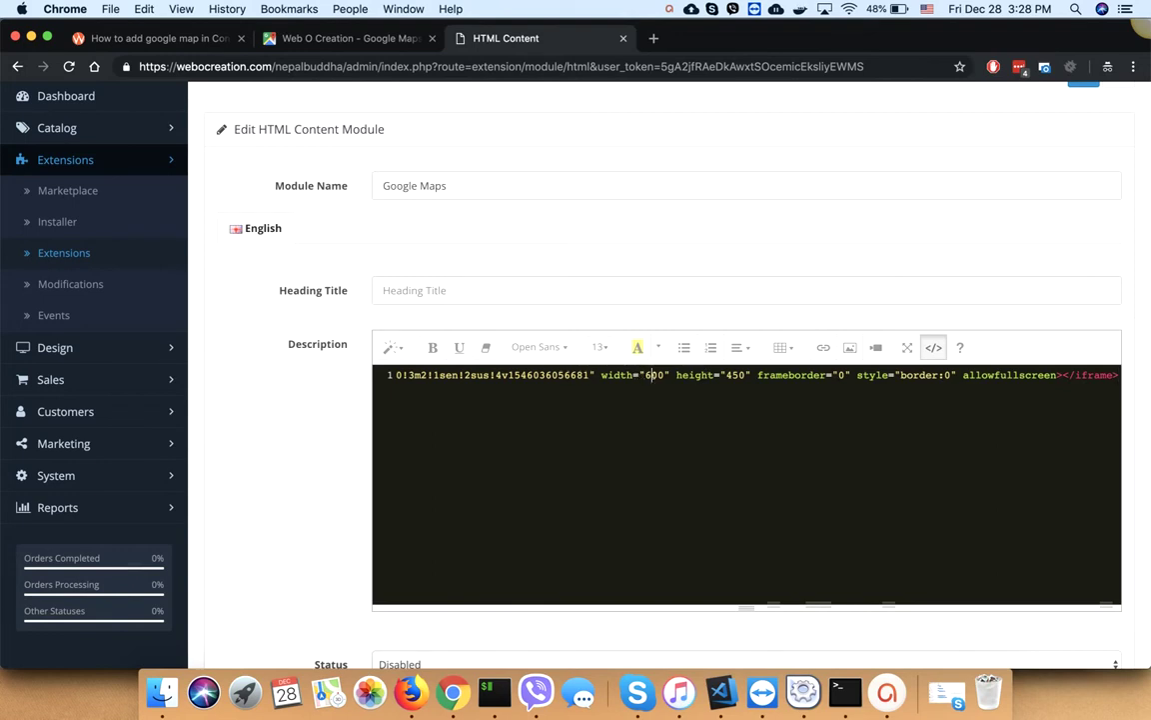
double_click(647, 374)
text(100)
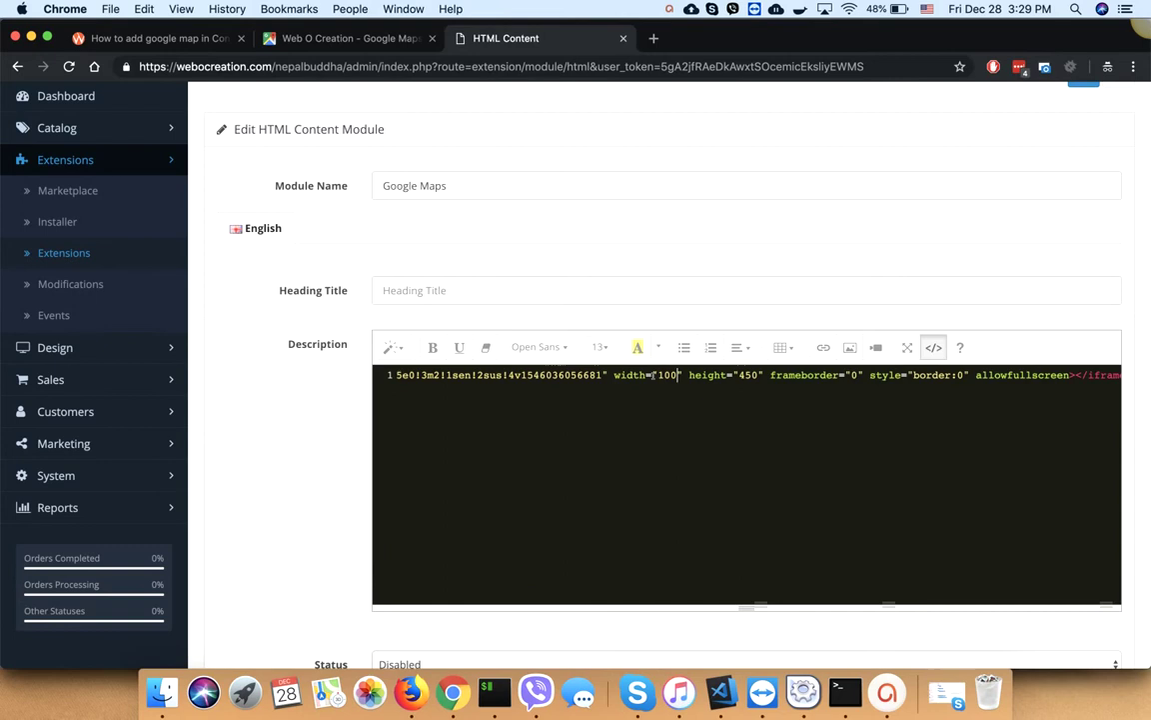
text(%)
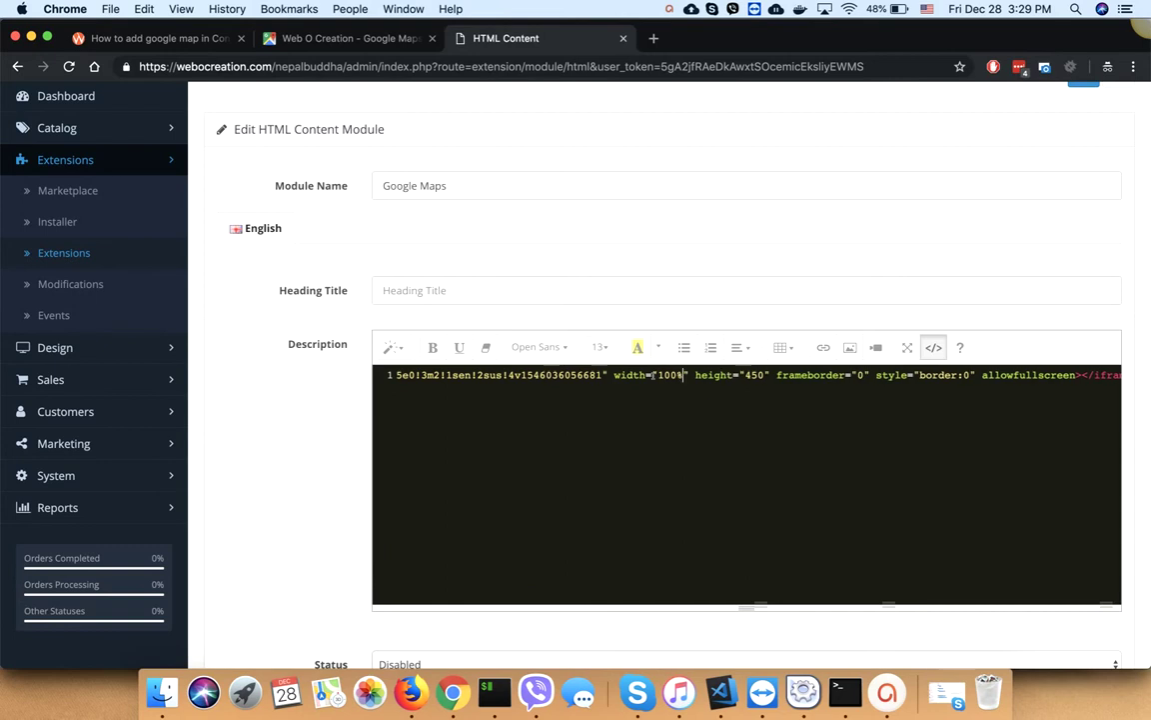
double_click(757, 375)
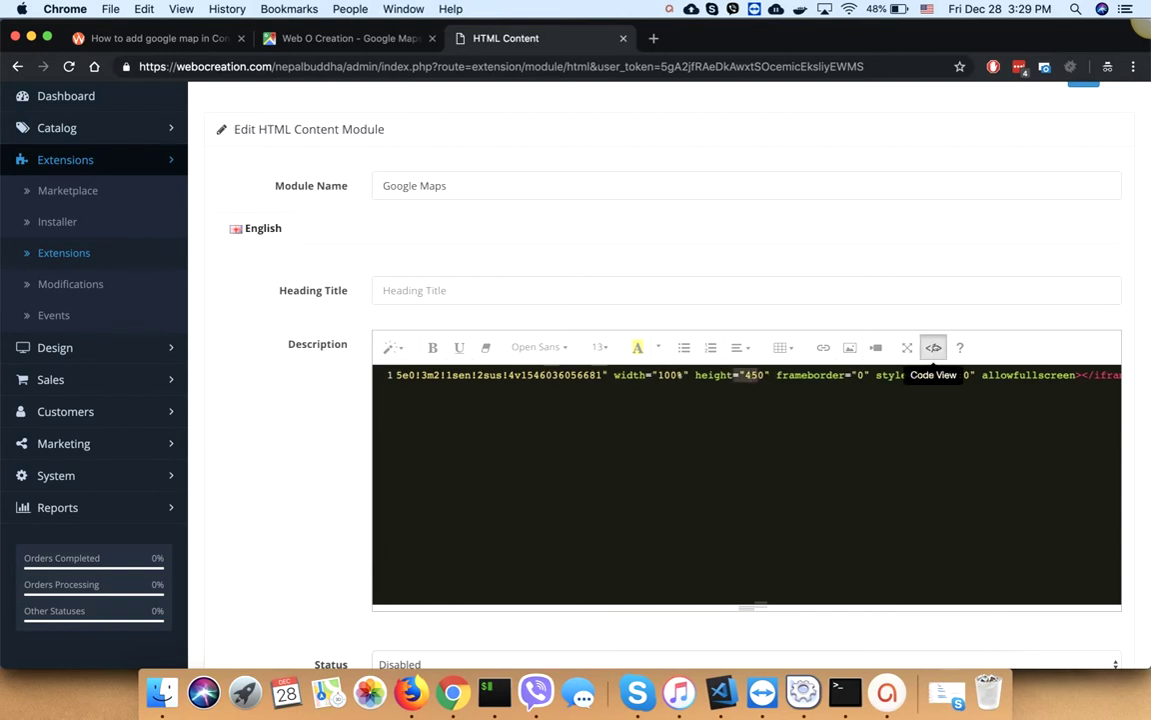
click(934, 347)
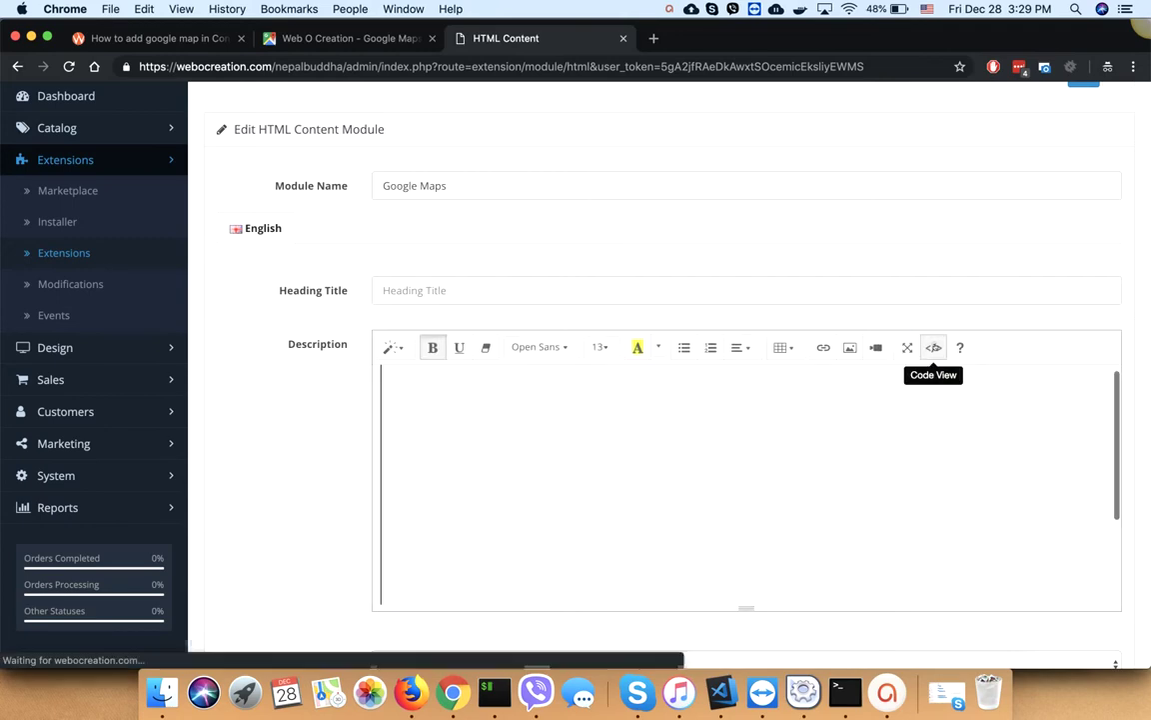
Set the module Status to Enabled and save the Google Maps module
scroll(306, 430, down, 4)
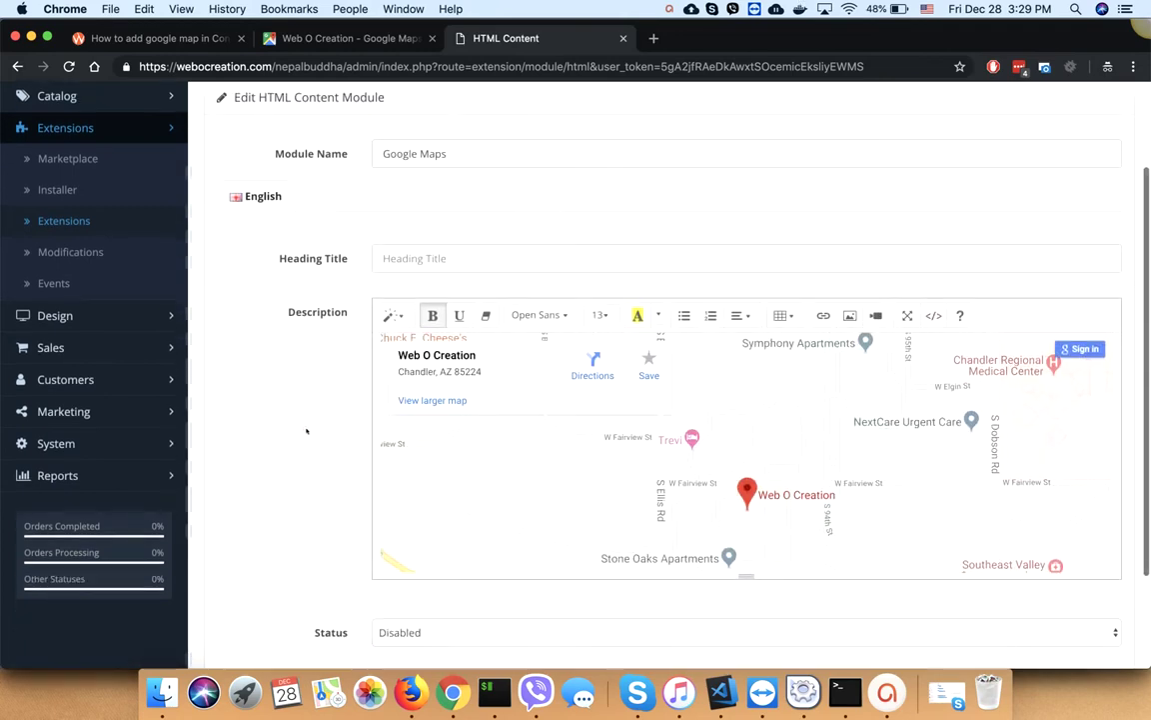
click(416, 505)
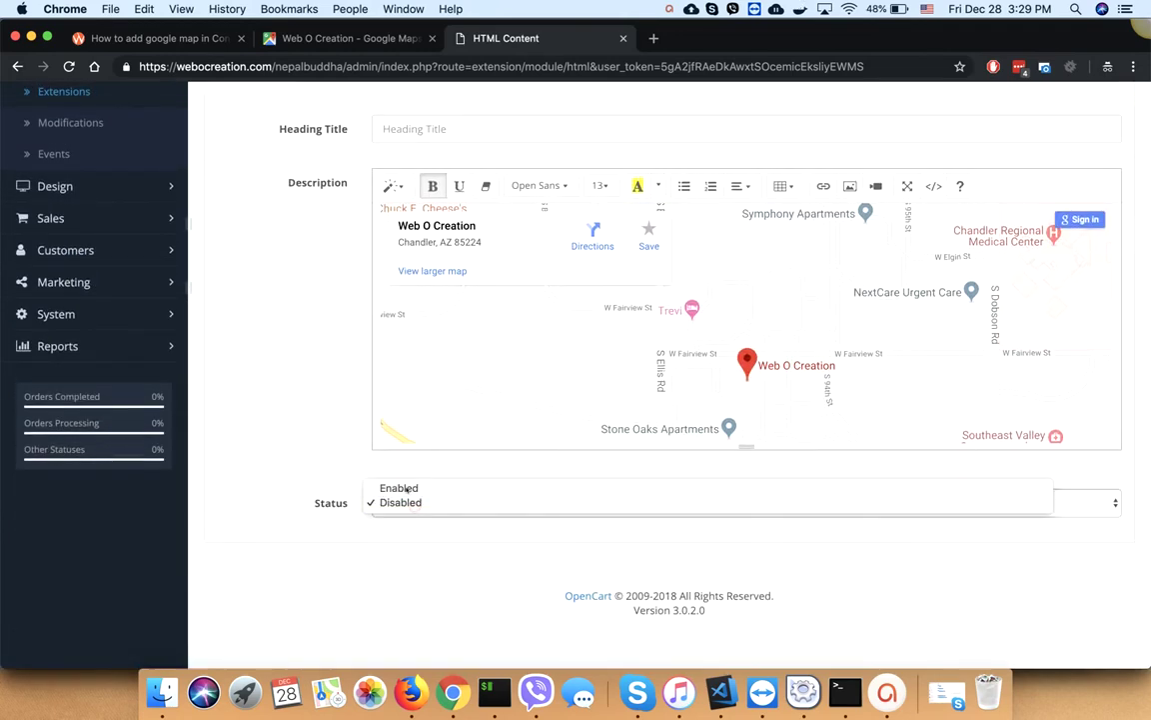
click(400, 487)
scroll(300, 465, up, 5)
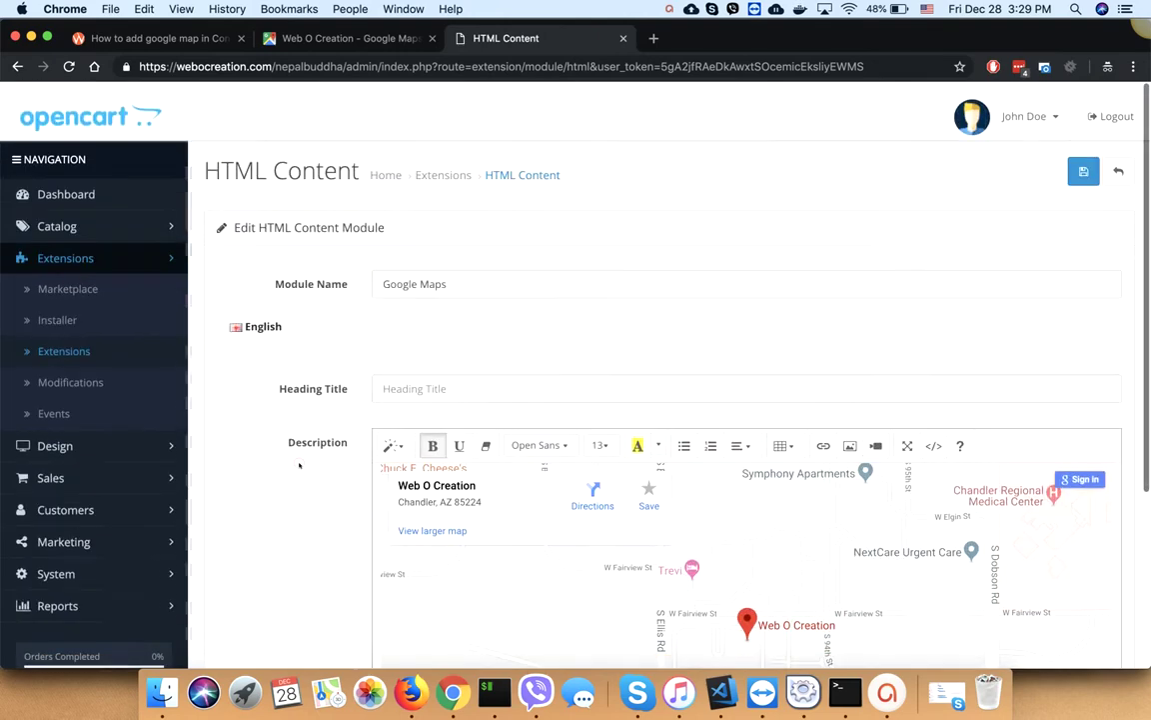
click(1084, 161)
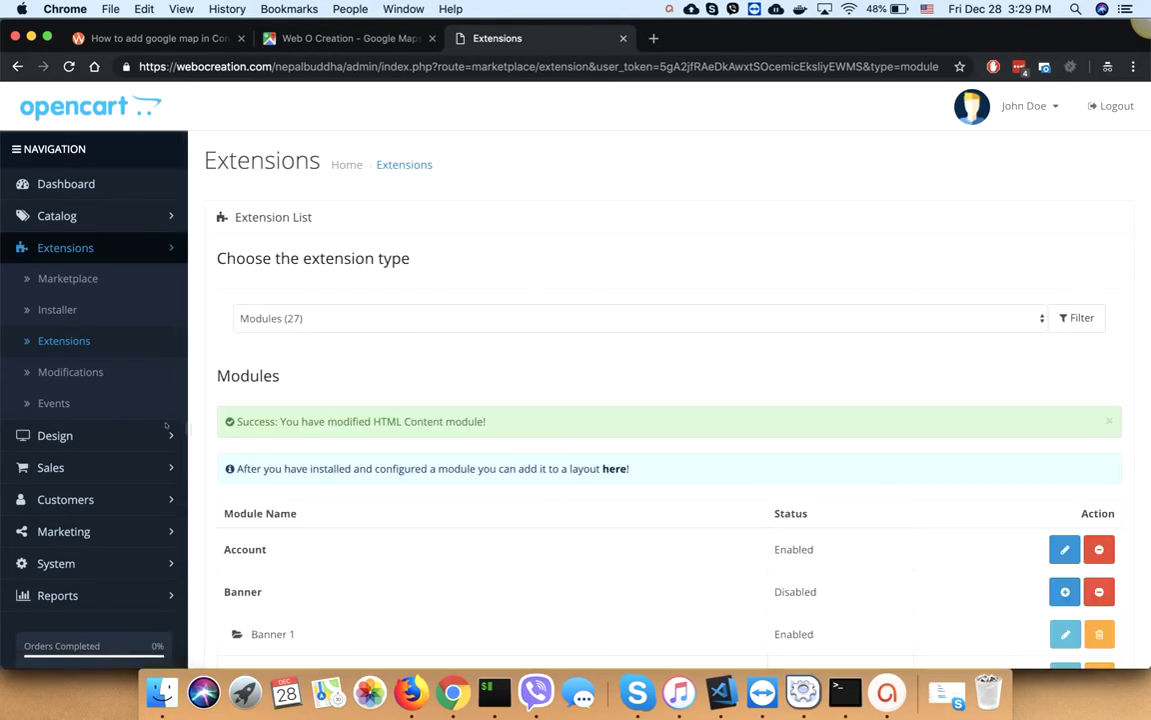
Open the Contact layout and add the Google Maps module to Content Top below Google Adsense
click(55, 436)
click(62, 470)
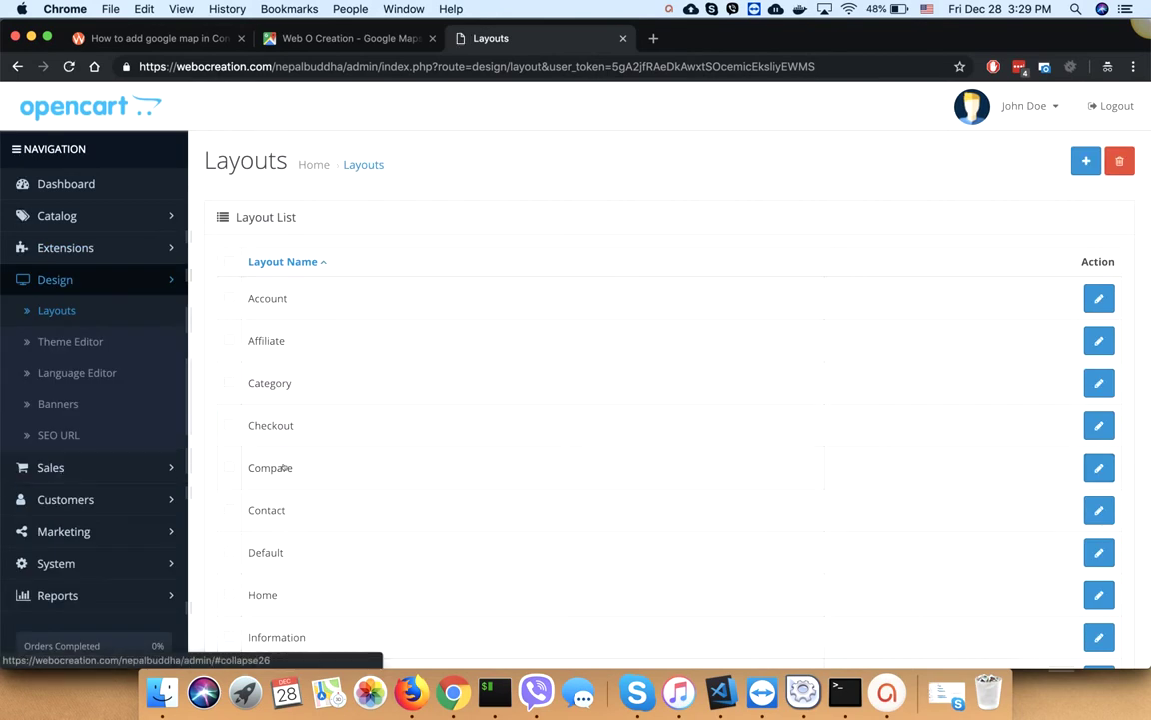
click(1098, 510)
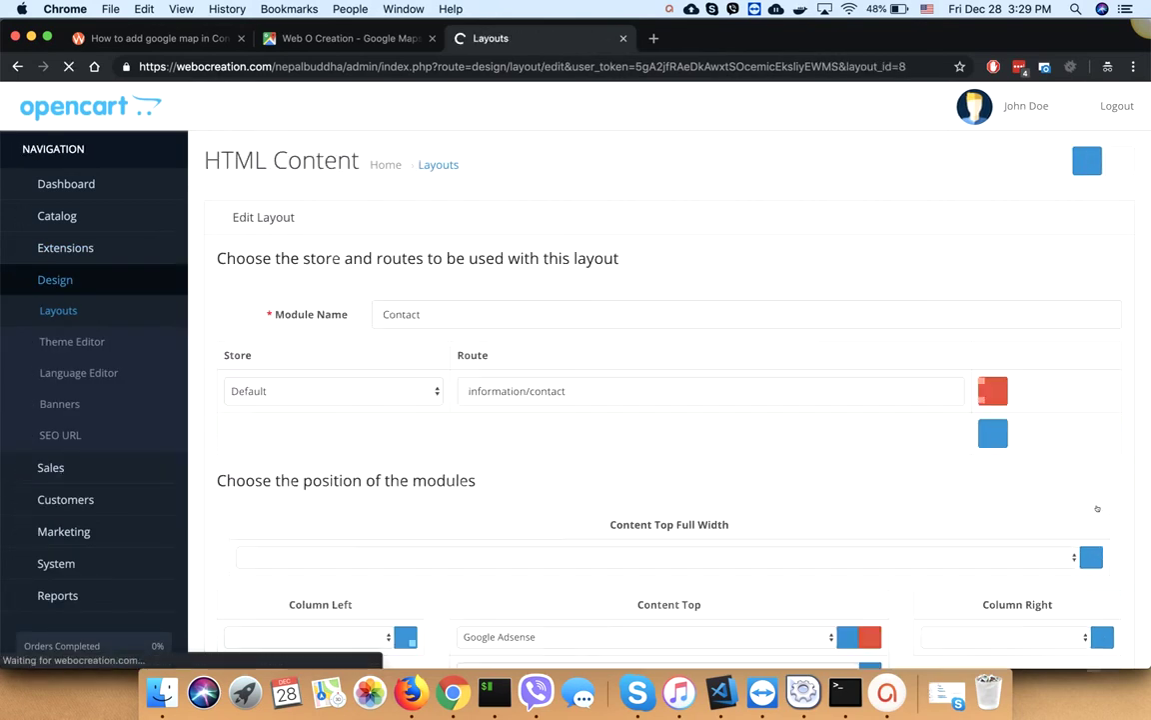
scroll(712, 460, down, 4)
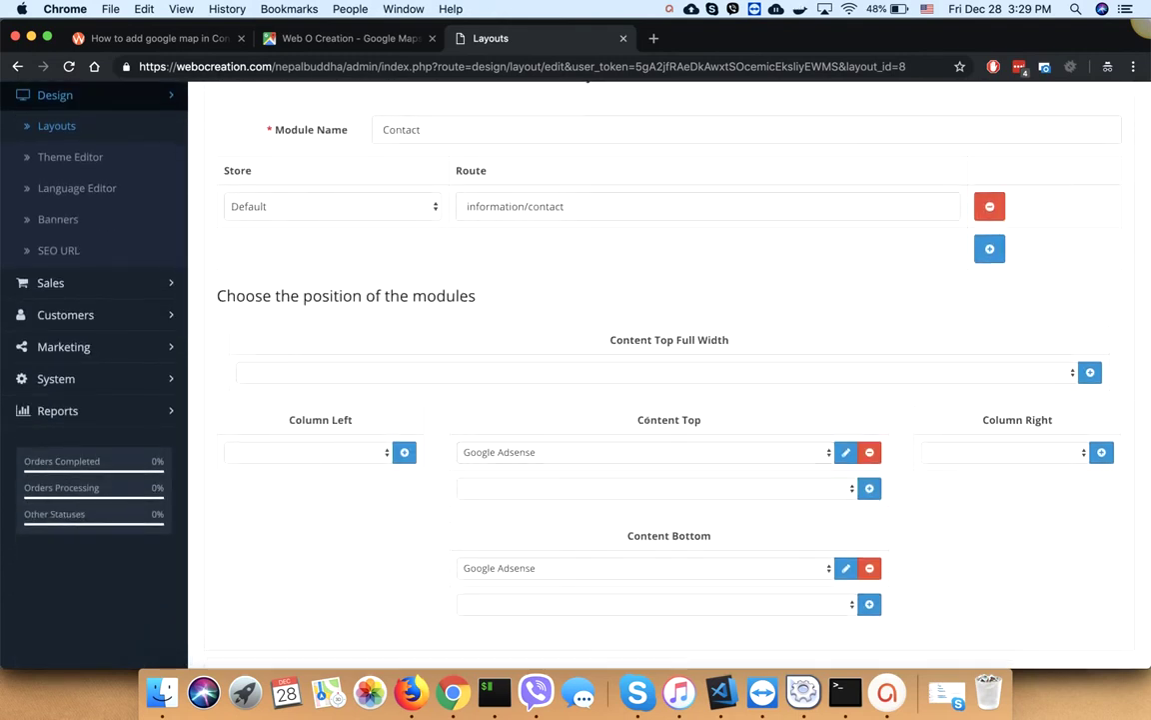
drag(651, 420, 707, 421)
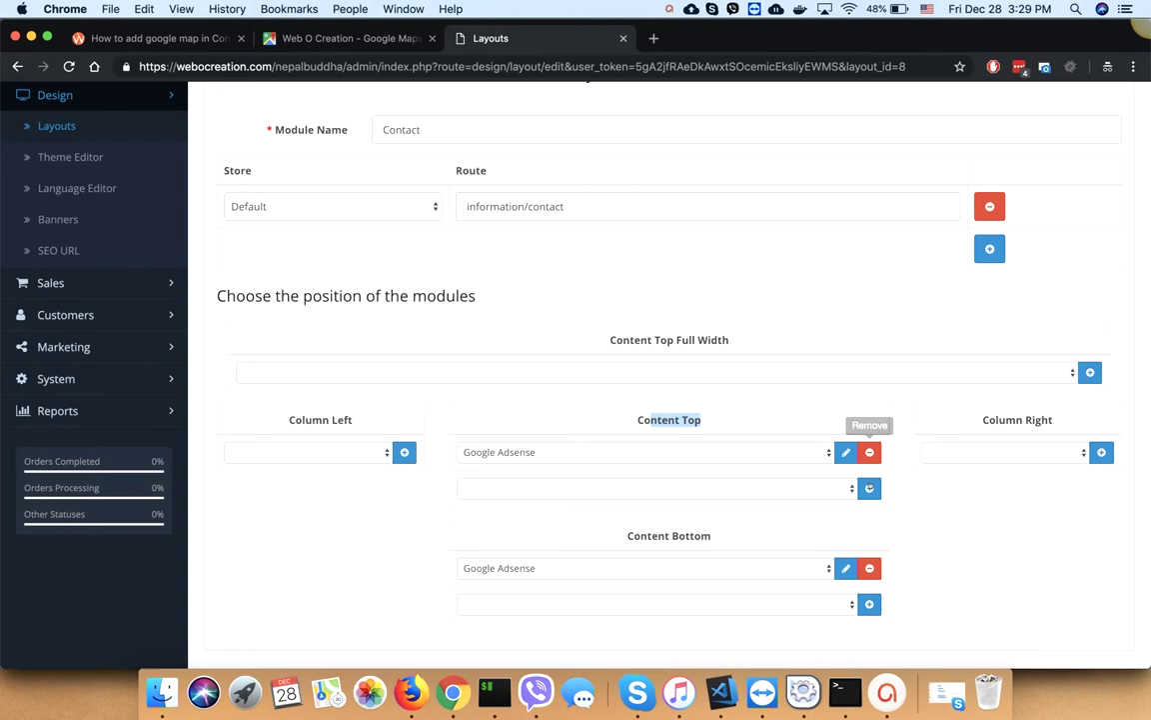
click(869, 488)
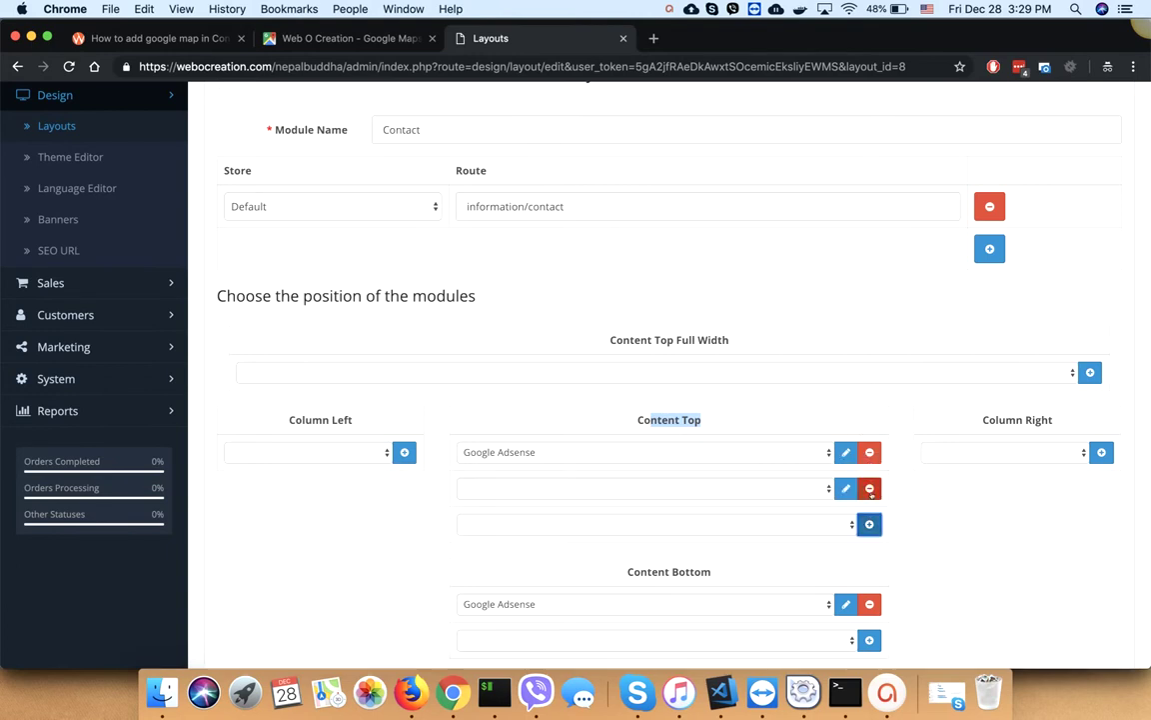
click(702, 494)
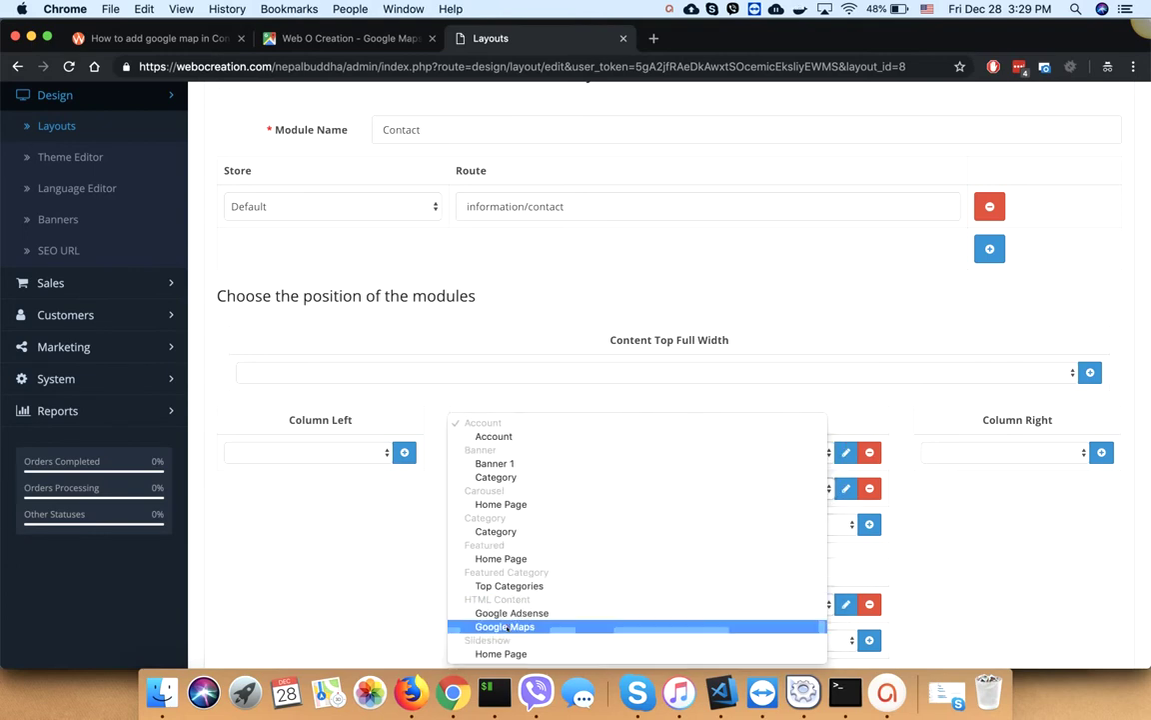
click(507, 627)
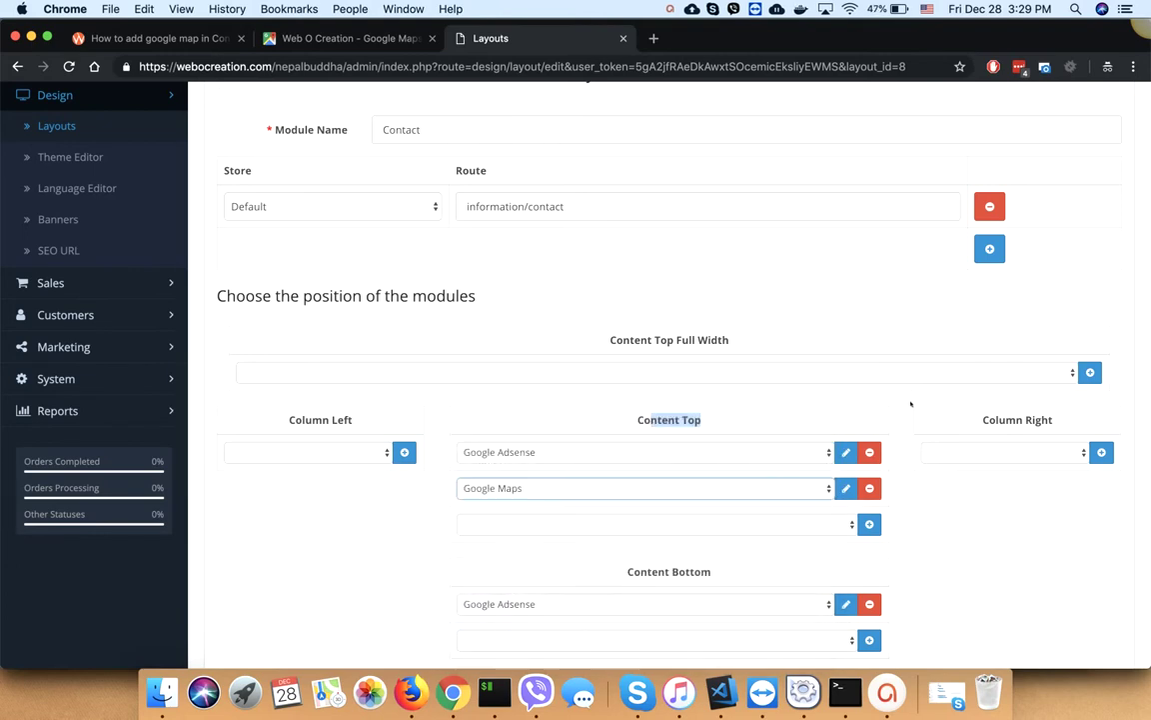
scroll(986, 319, up, 4)
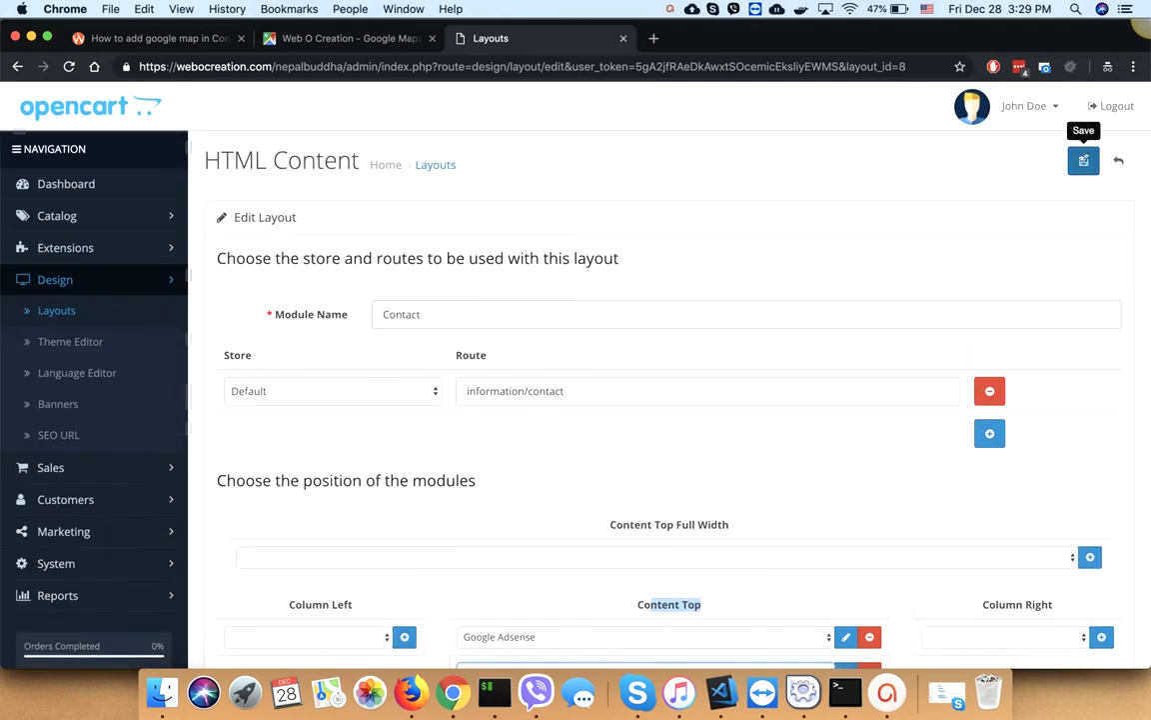
Save the Contact layout, check the map on the storefront Contact Us page, then return to Layouts
click(1084, 162)
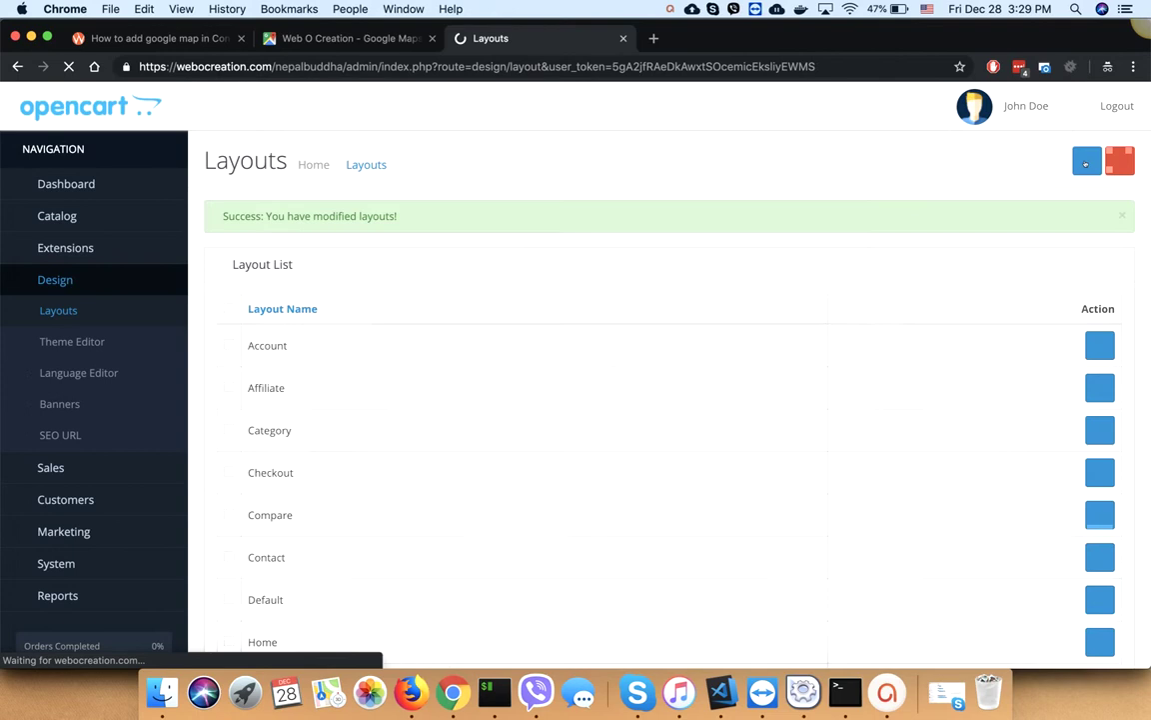
click(1025, 108)
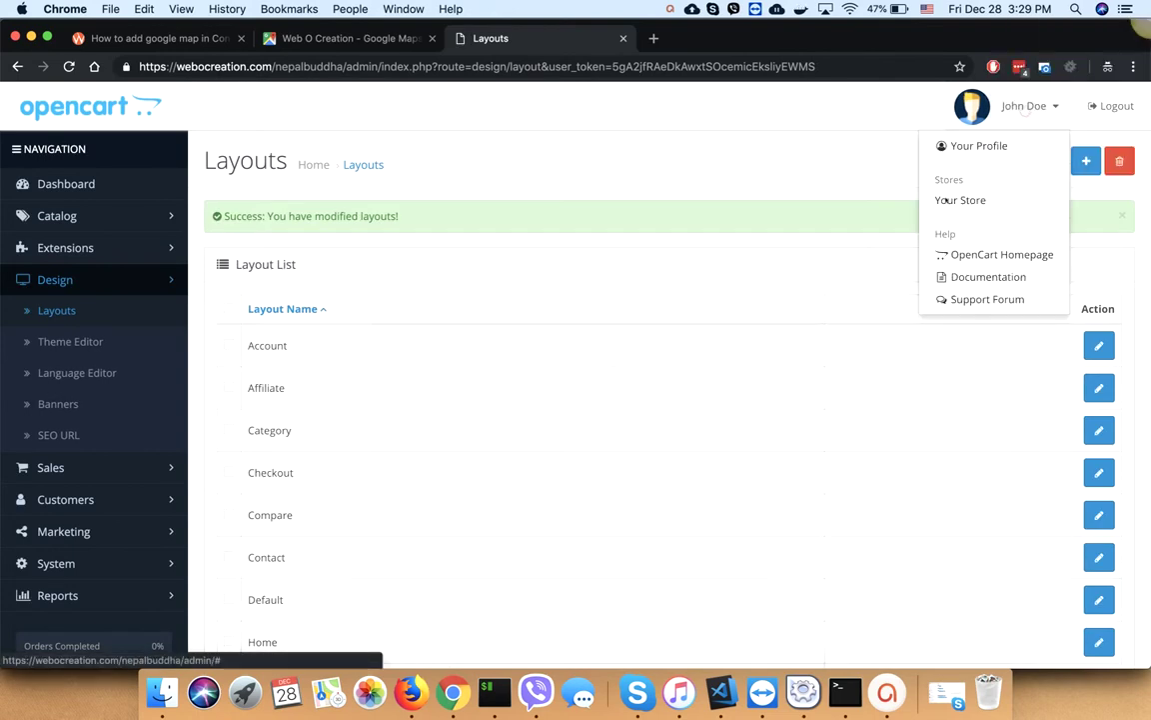
click(943, 200)
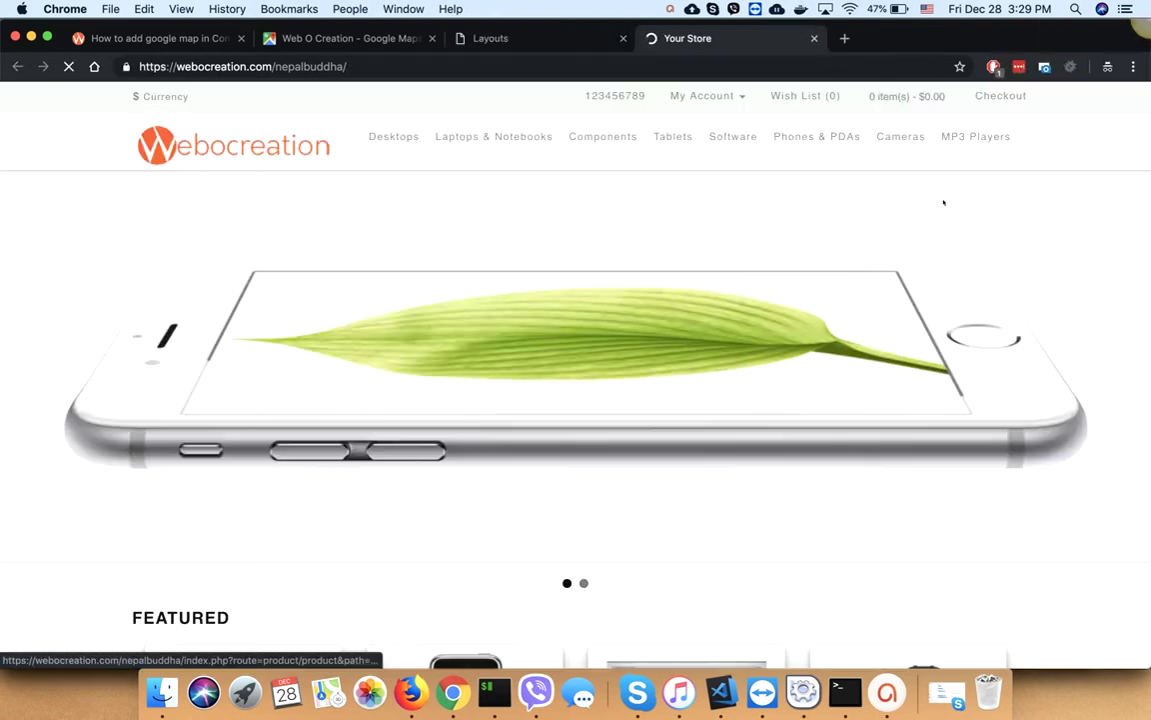
scroll(943, 202, down, 15)
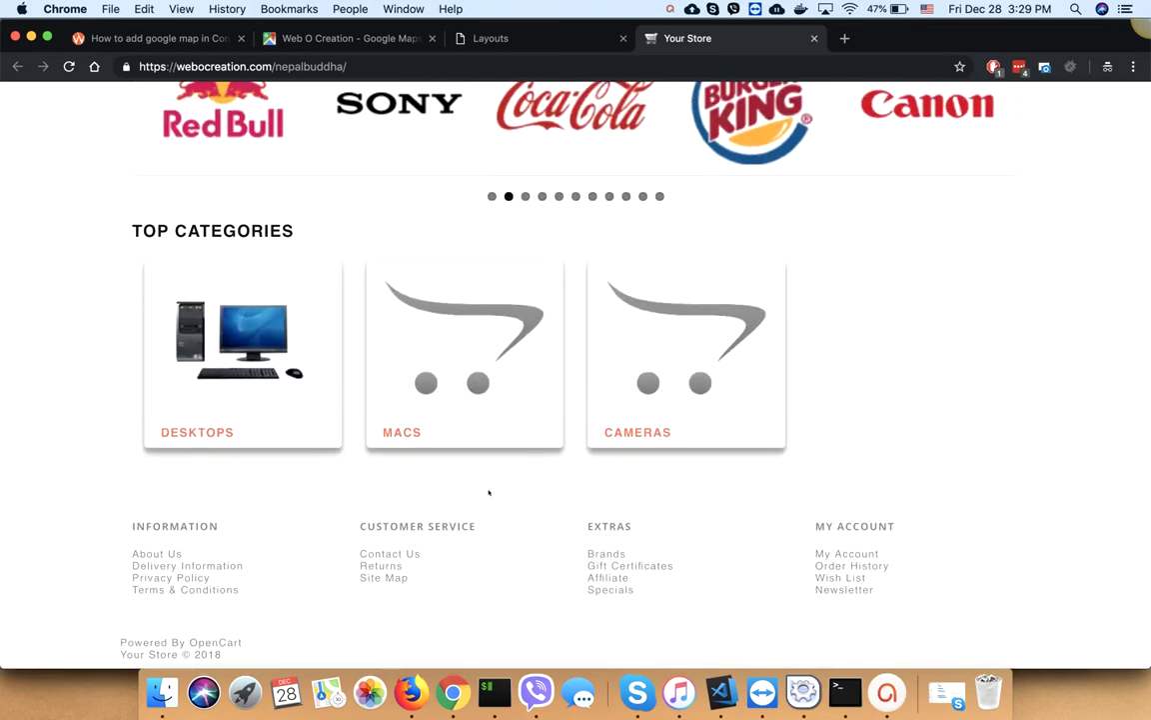
click(381, 553)
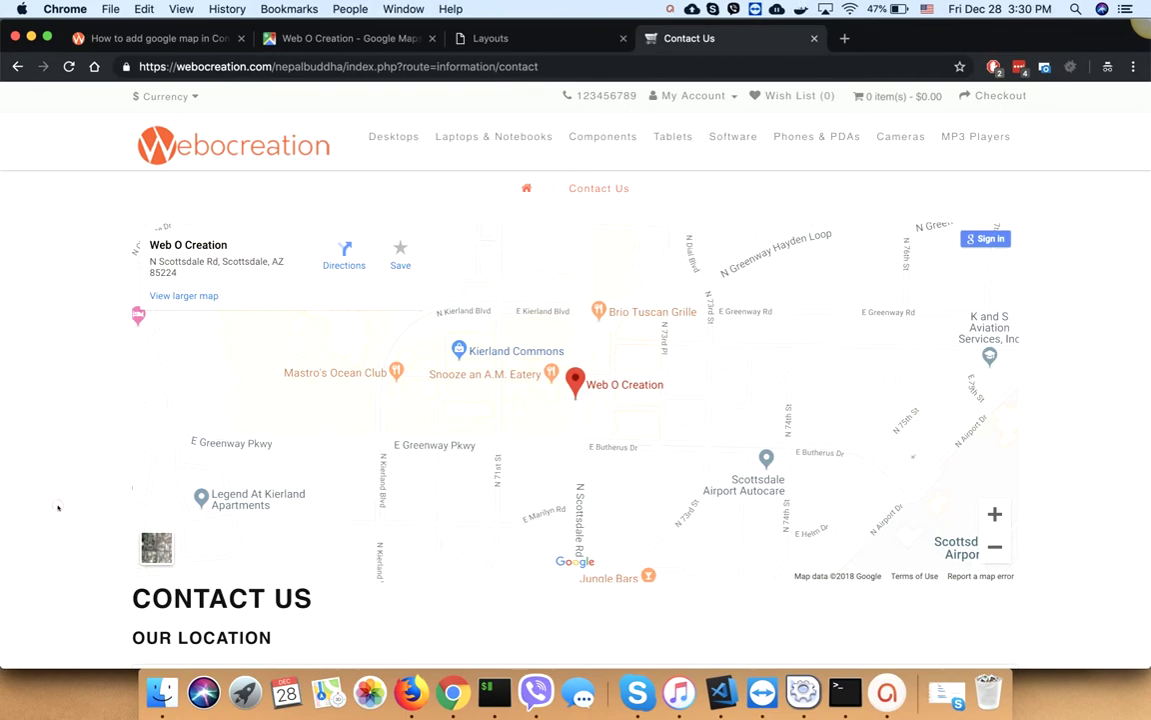
click(452, 40)
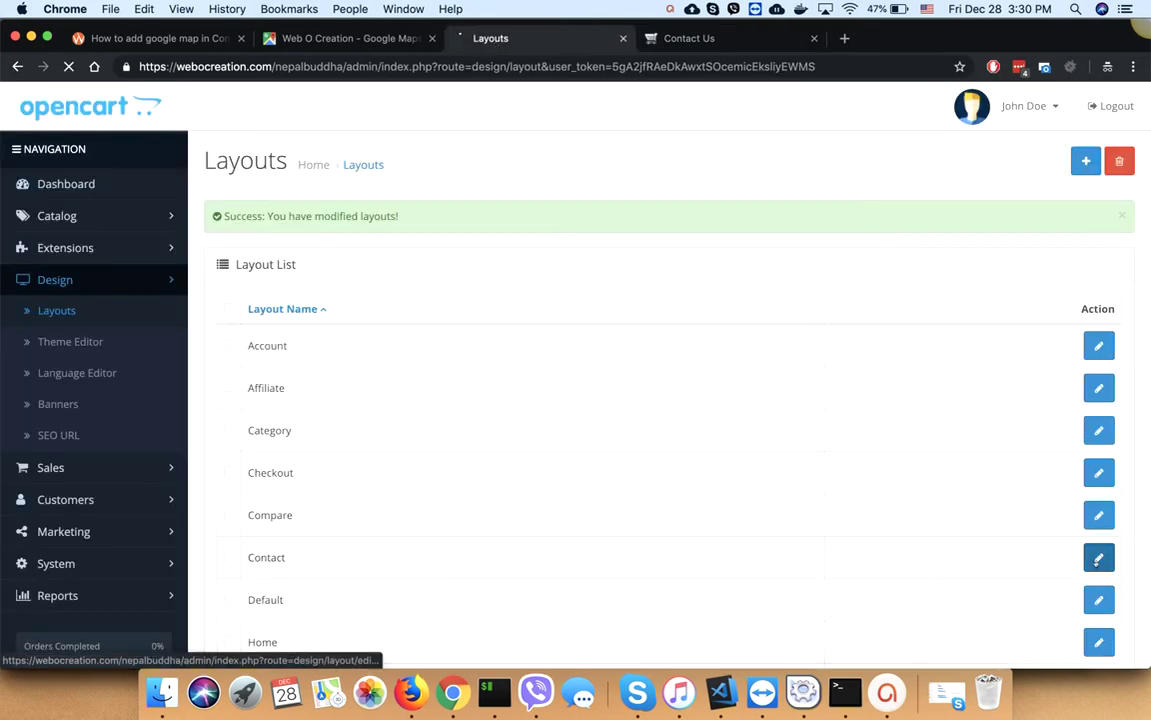
Remove Google Maps from Content Top, add it in a Content Top Full Width row, and save
click(1098, 558)
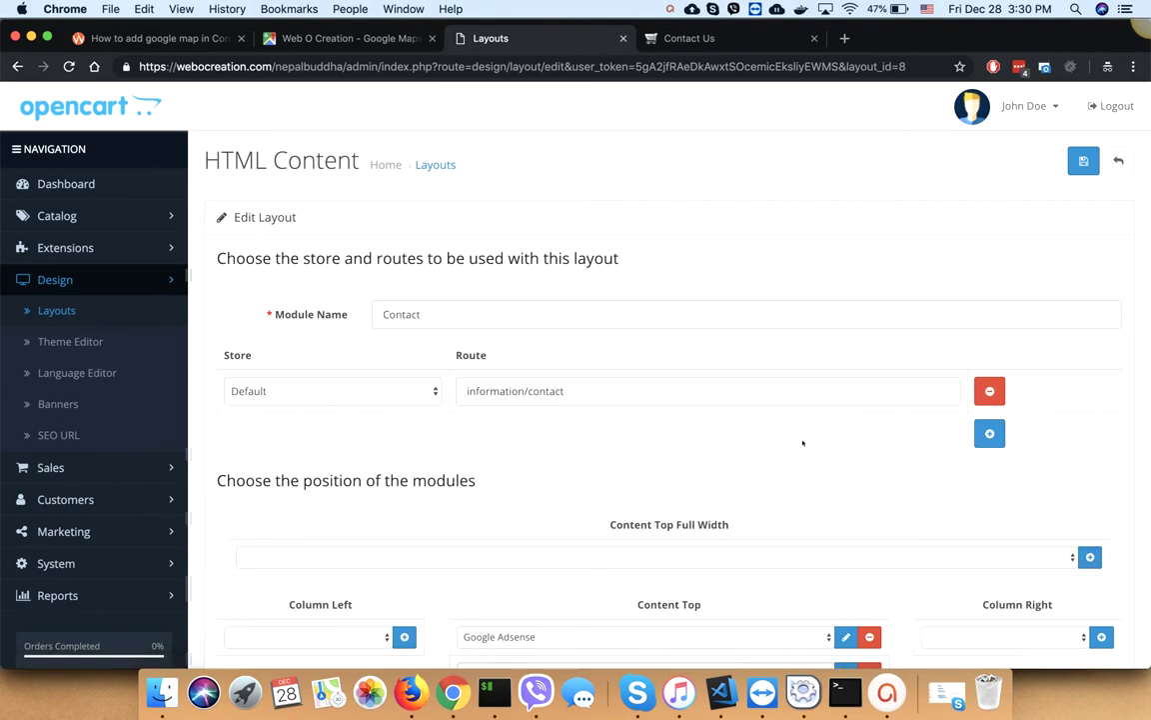
scroll(804, 442, down, 3)
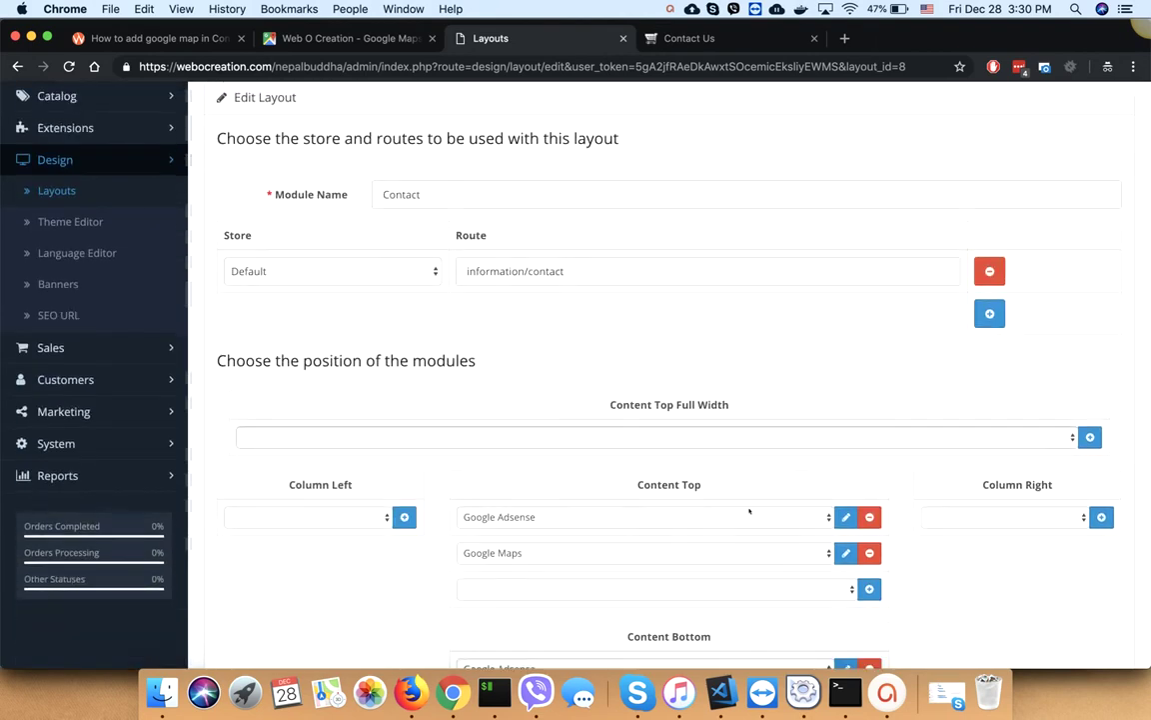
click(670, 553)
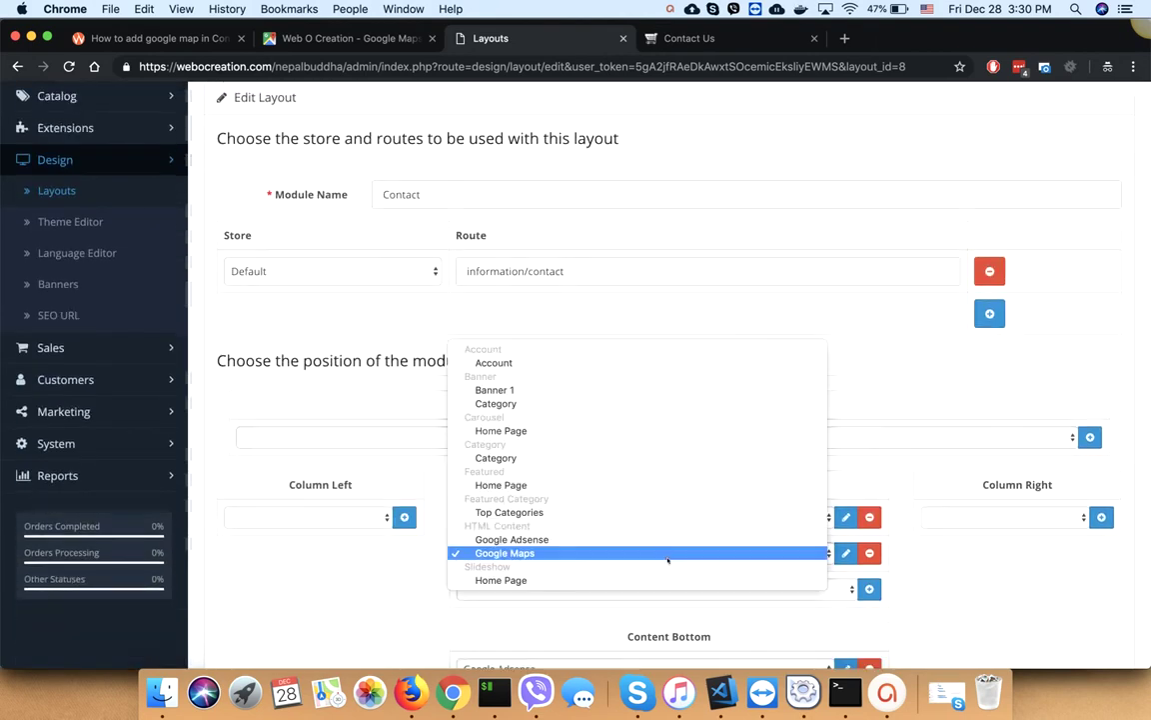
click(872, 555)
click(869, 553)
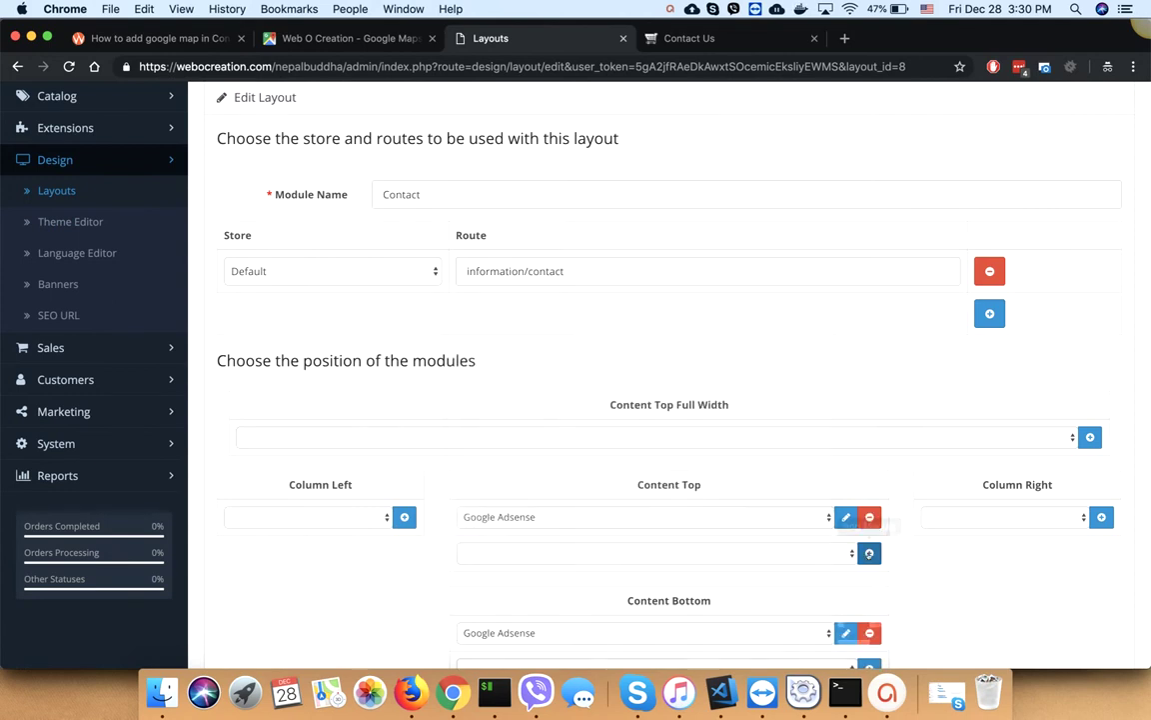
click(1091, 437)
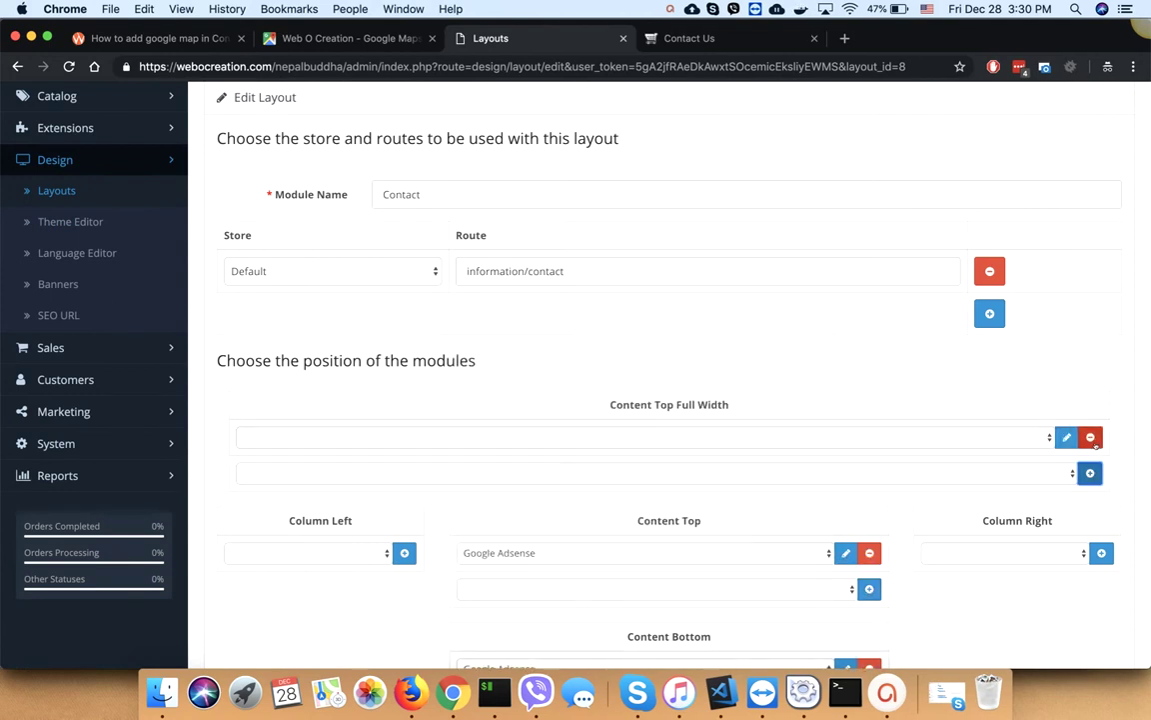
click(908, 439)
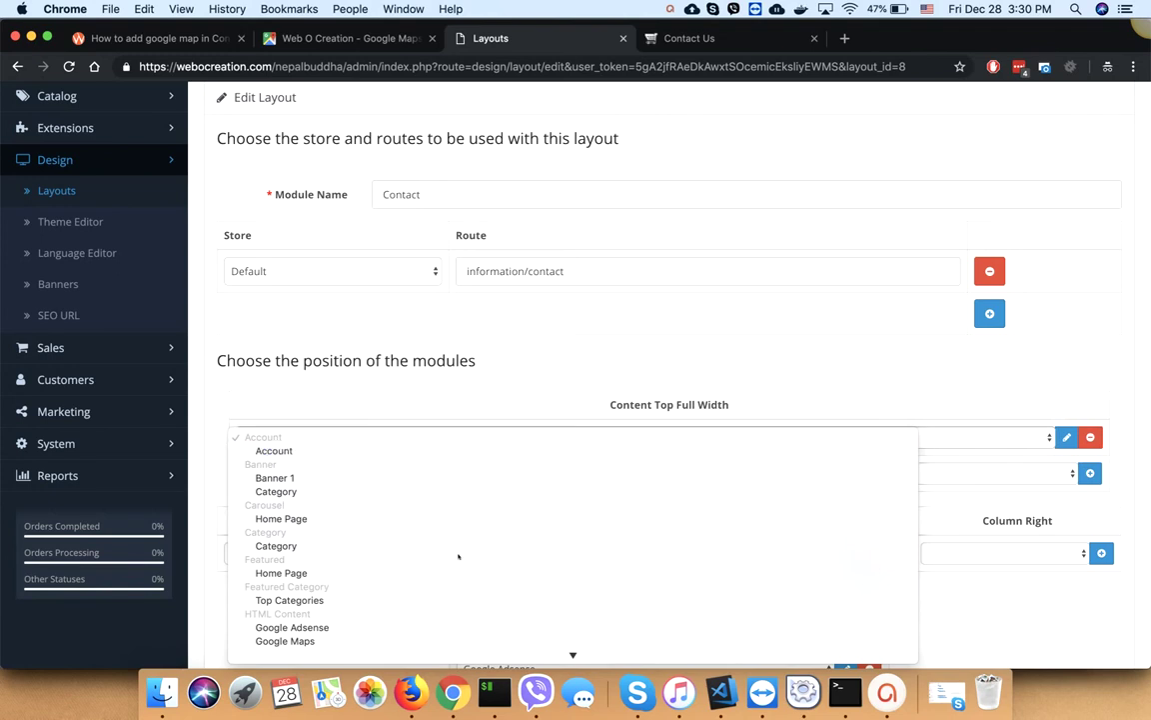
click(290, 641)
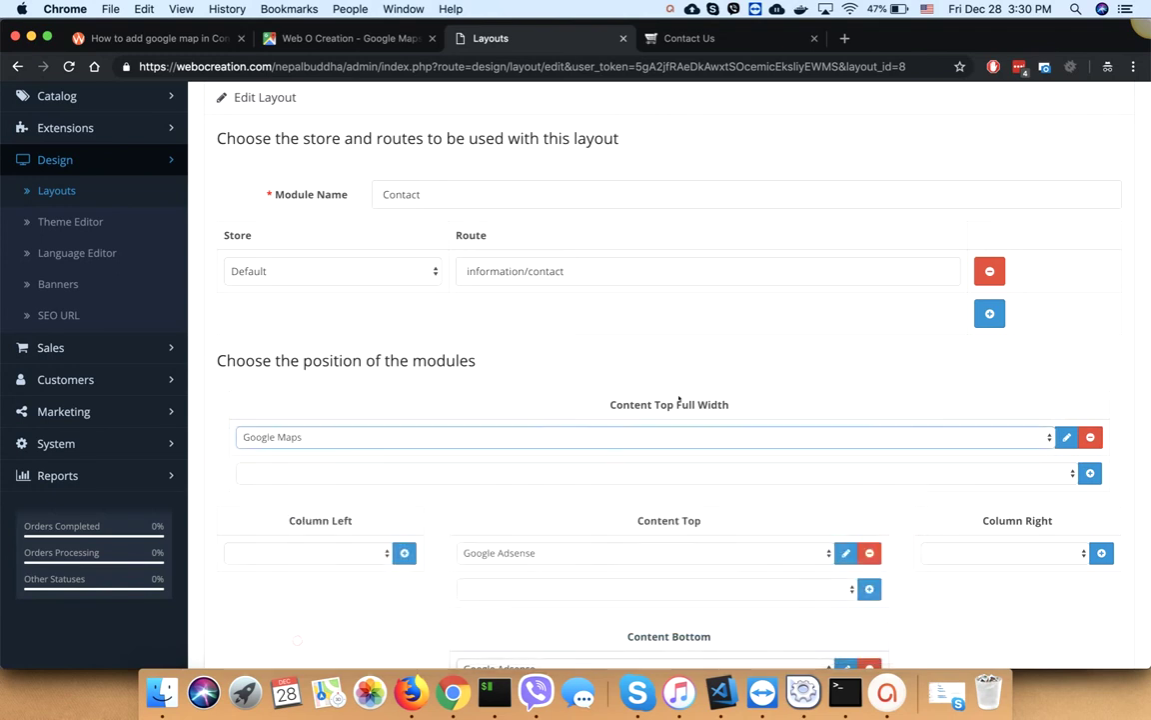
scroll(900, 366, up, 5)
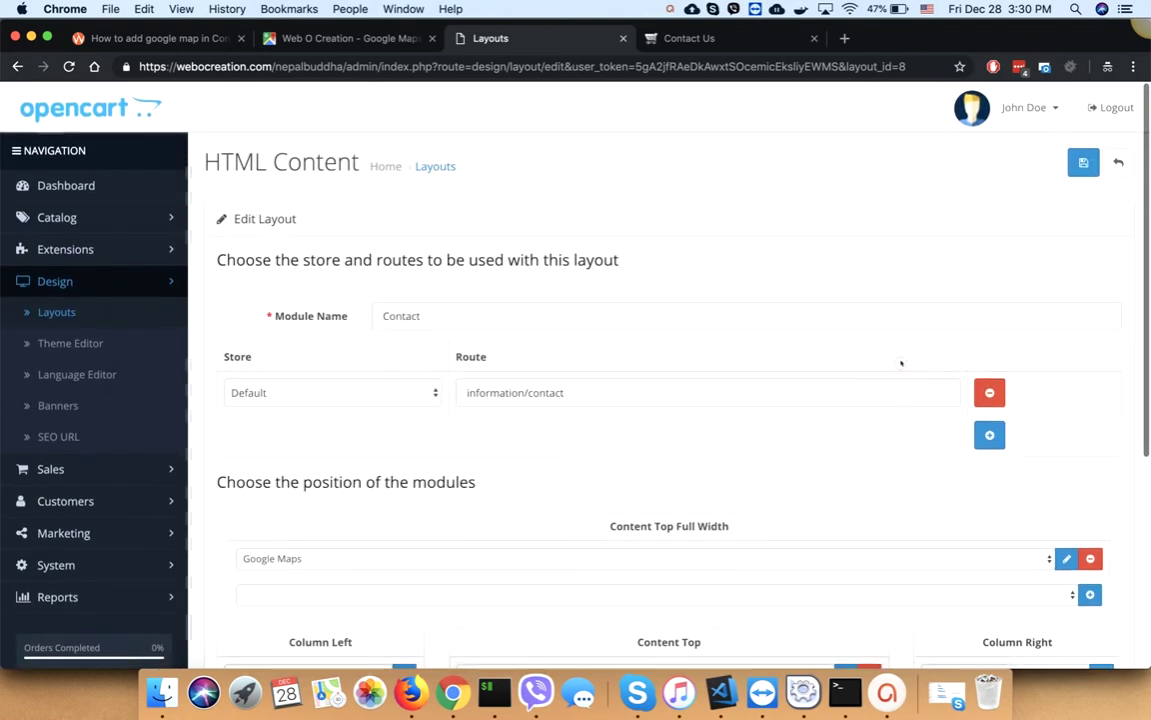
click(1084, 162)
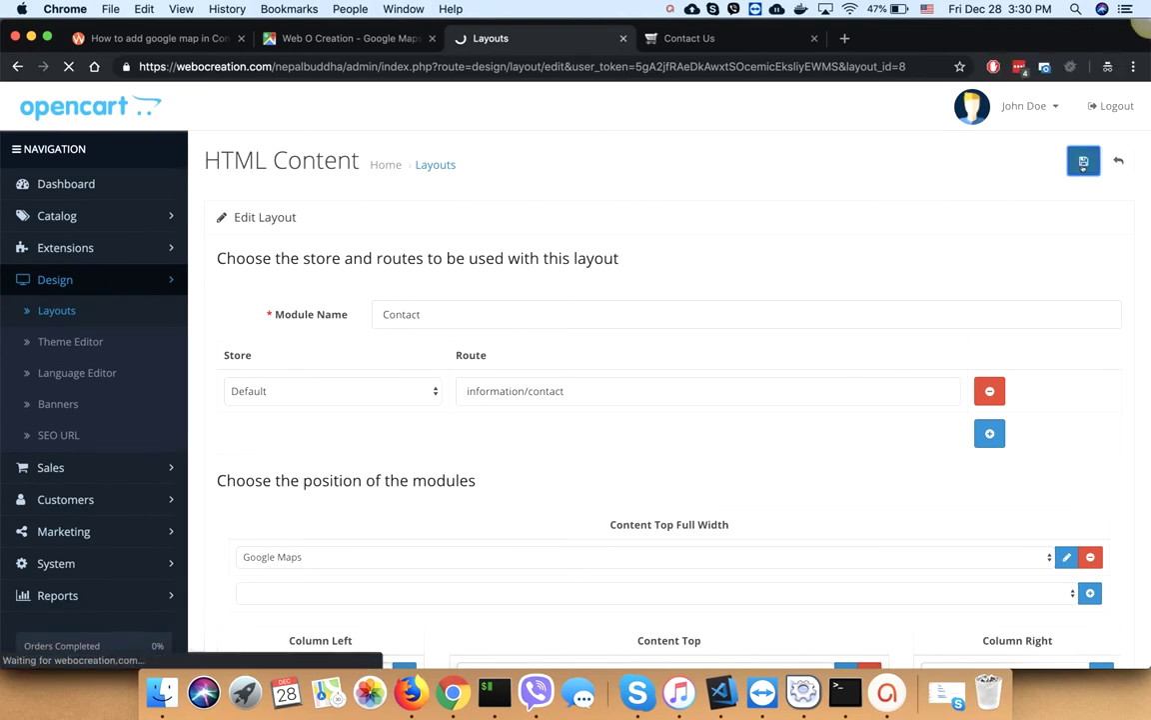
Reload the storefront Contact Us page to see the full-width map
click(711, 38)
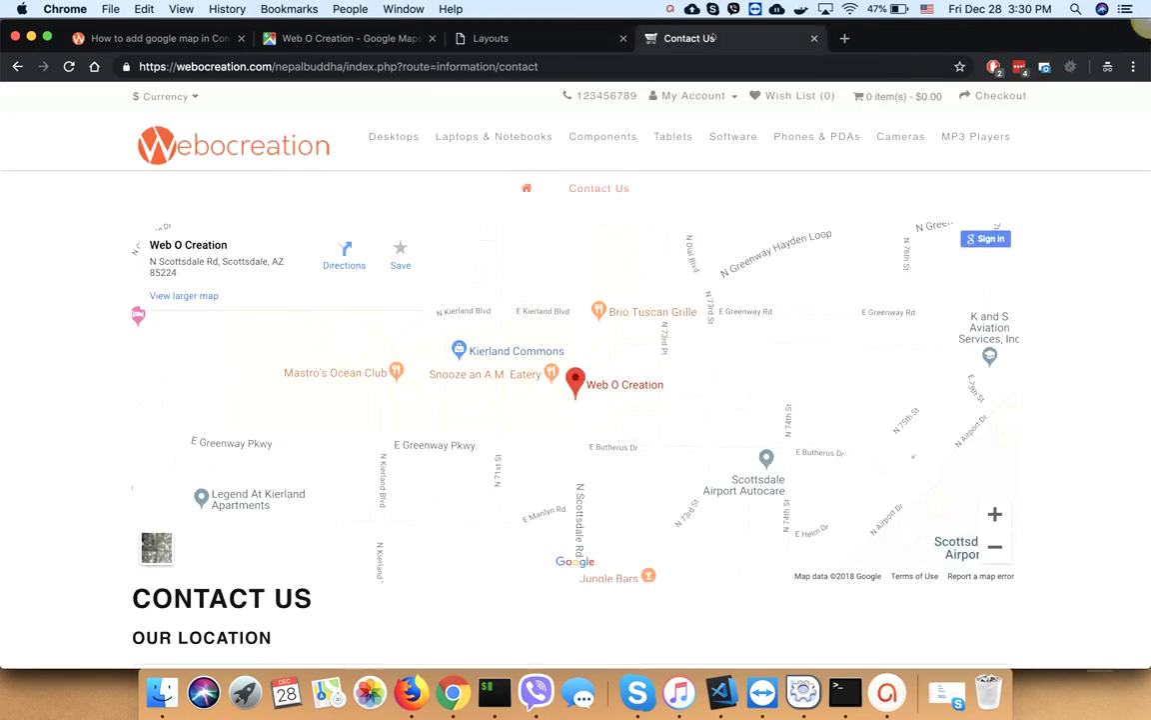
click(67, 66)
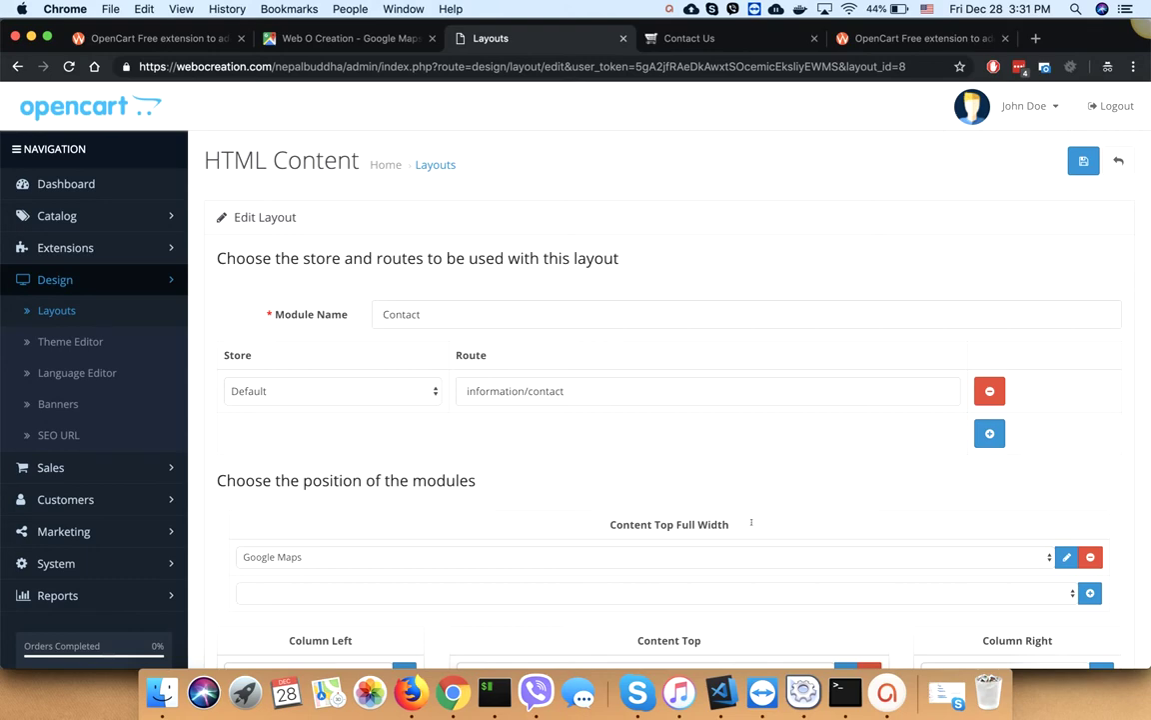
Review the full-width position extension article and its URL, then check the edge-to-edge Contact Us map
click(909, 40)
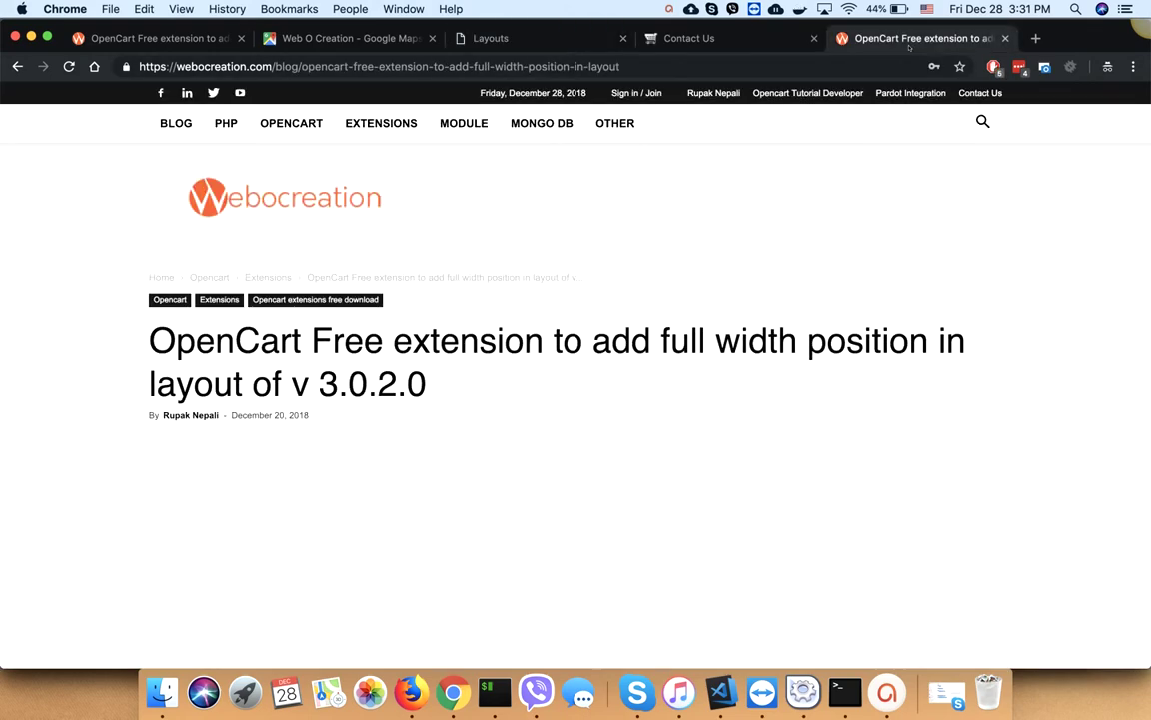
scroll(630, 300, down, 1)
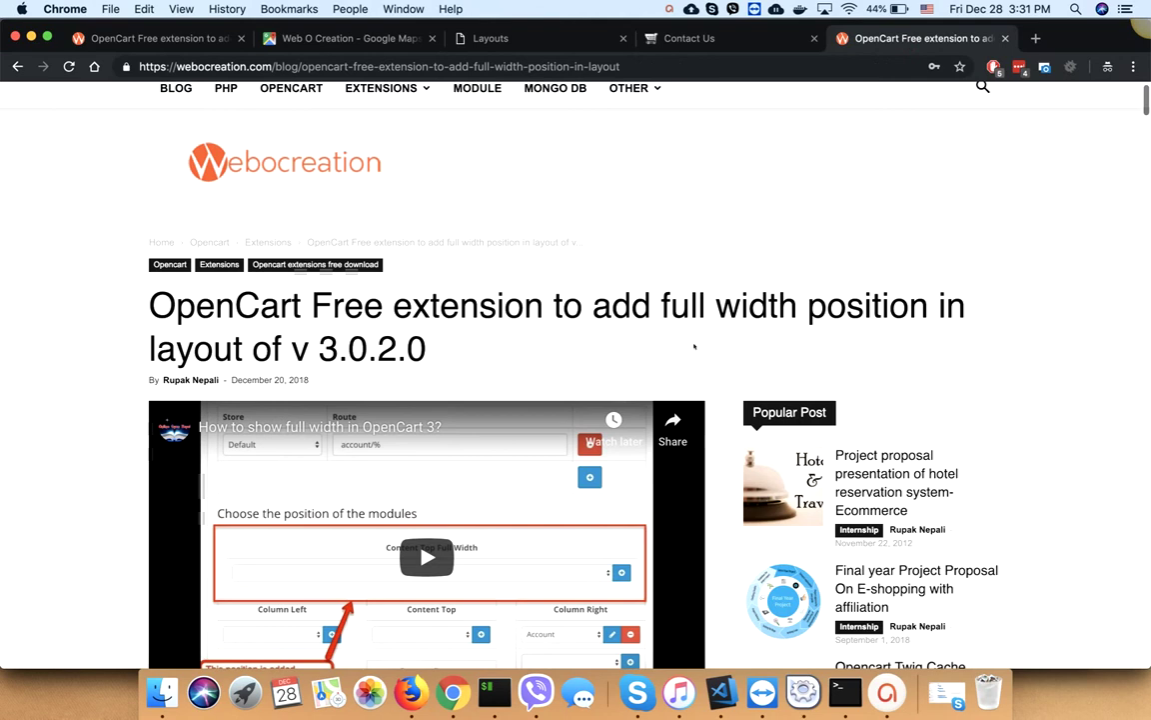
click(316, 66)
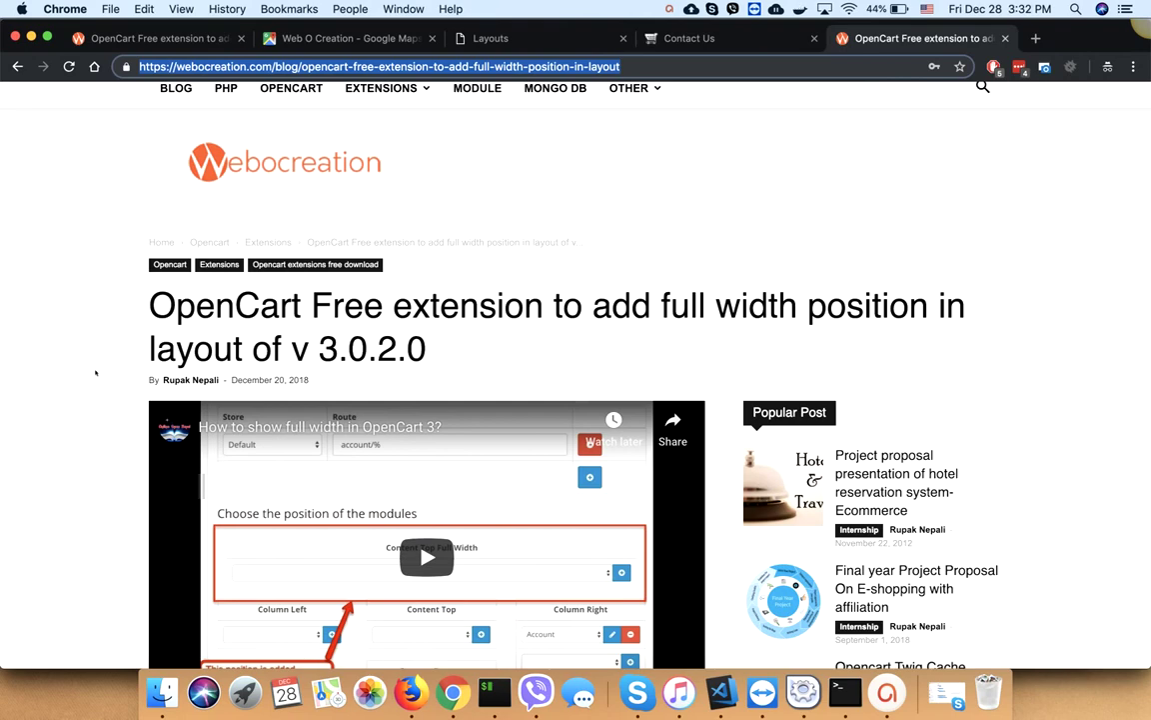
scroll(95, 373, down, 3)
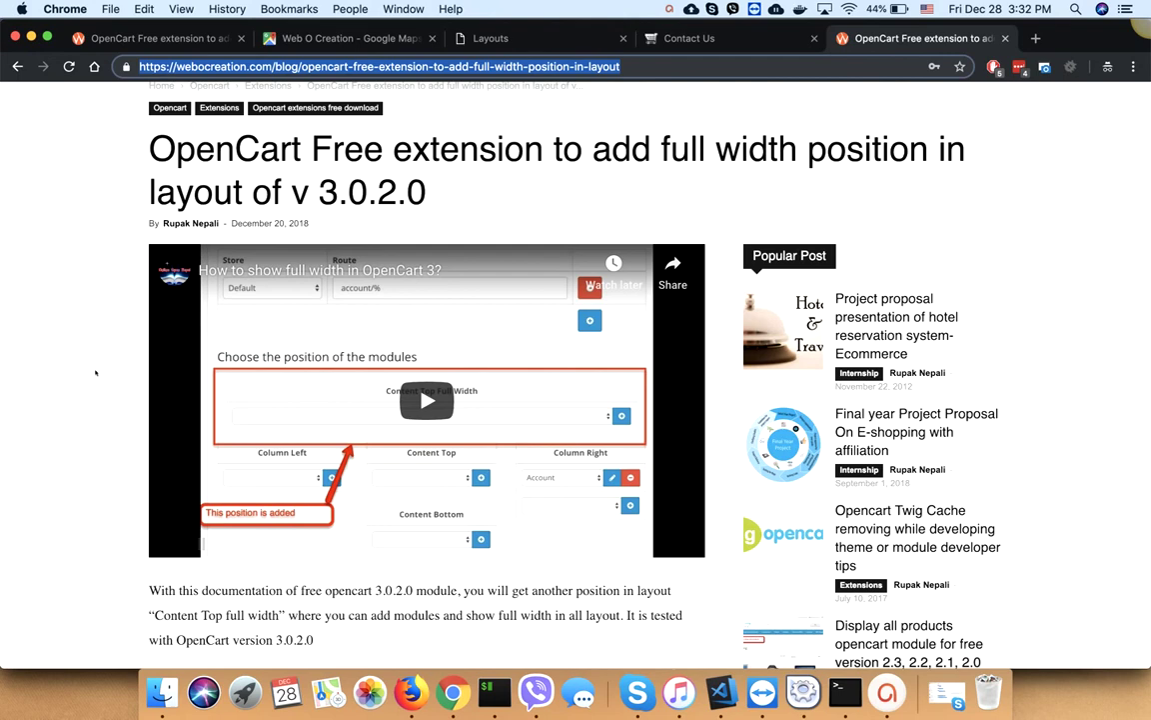
scroll(95, 373, up, 4)
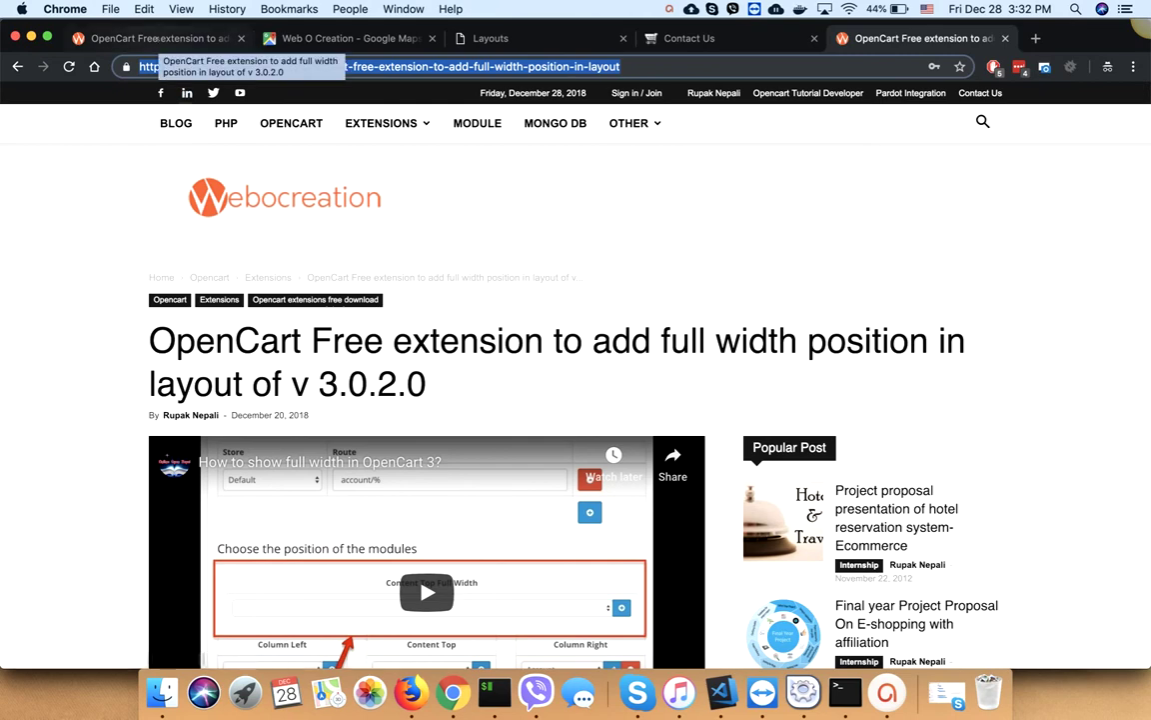
click(684, 40)
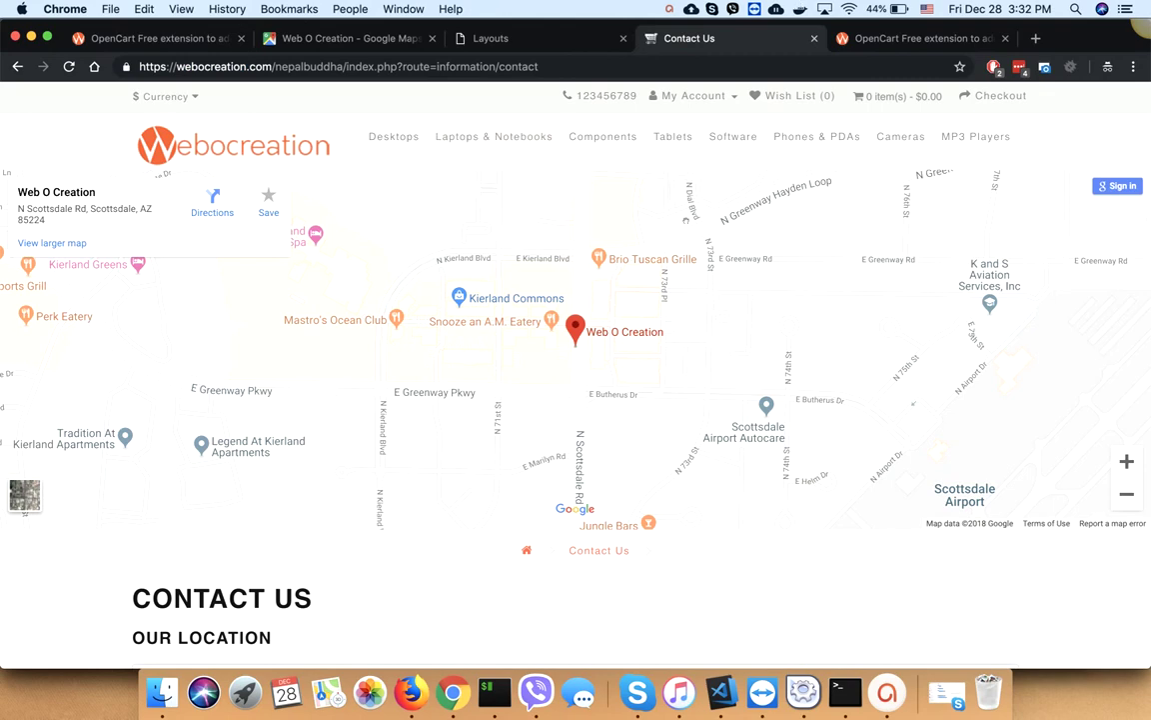
Return to the Webocreation article 'How to add google map in Contact…'
click(155, 37)
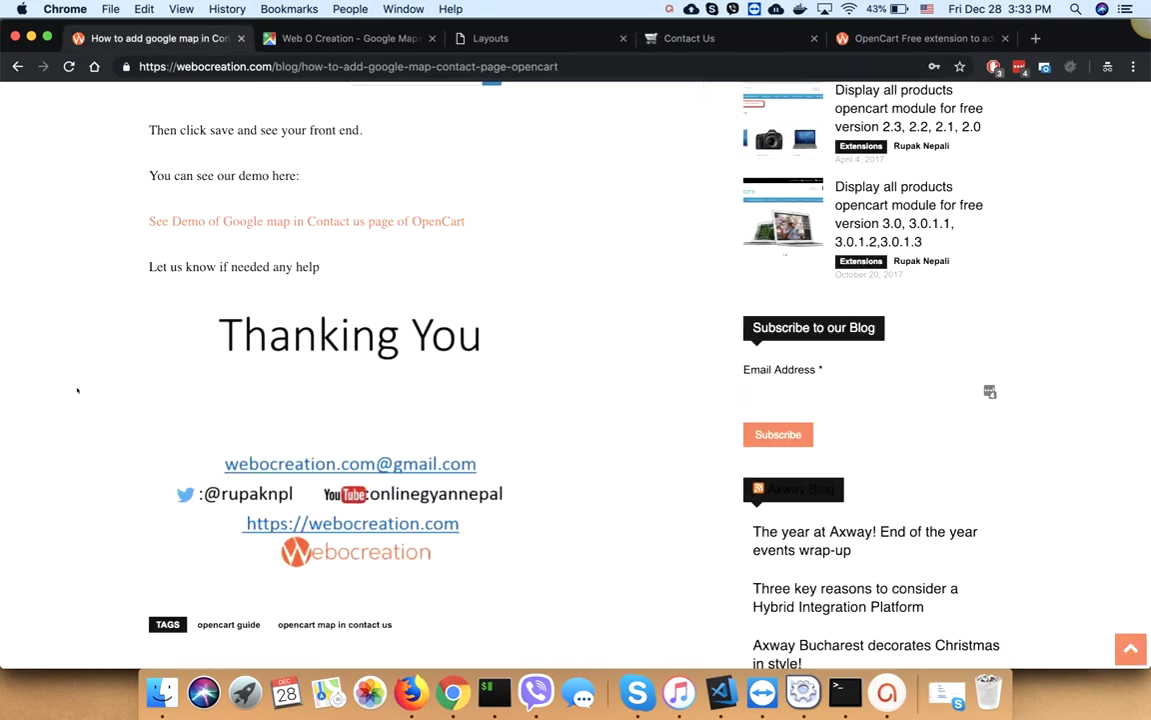